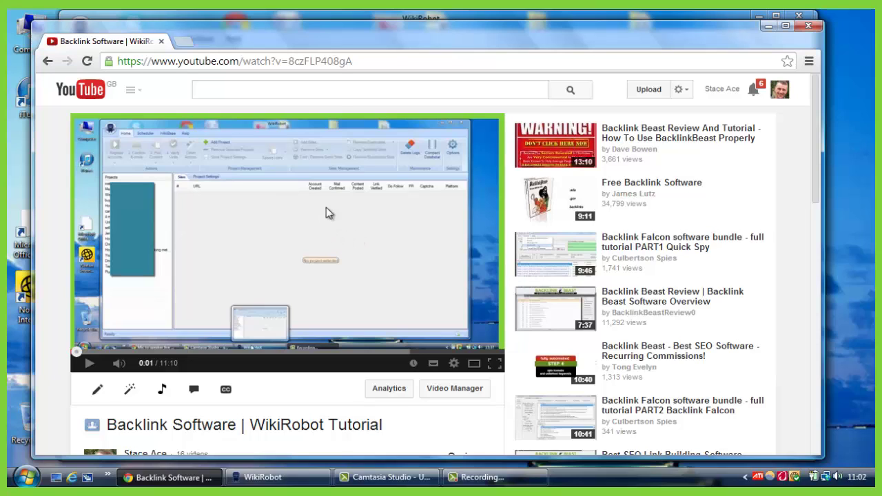
Select the full web address of the WikiRobot tutorial video and move the browser window to uncover the WikiRobot window
click(333, 62)
double_click(334, 62)
click(334, 62)
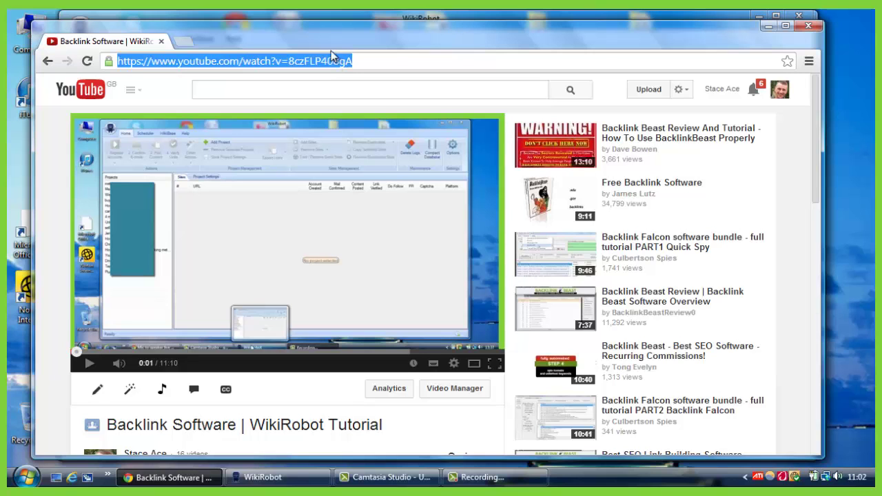
drag(327, 32, 366, 134)
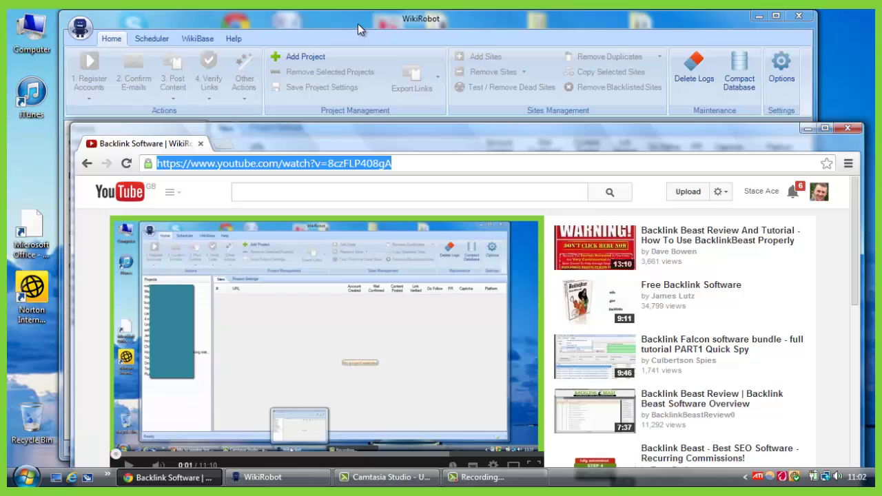
Switch to WikiRobot and add a new project named WikiRobot
click(358, 23)
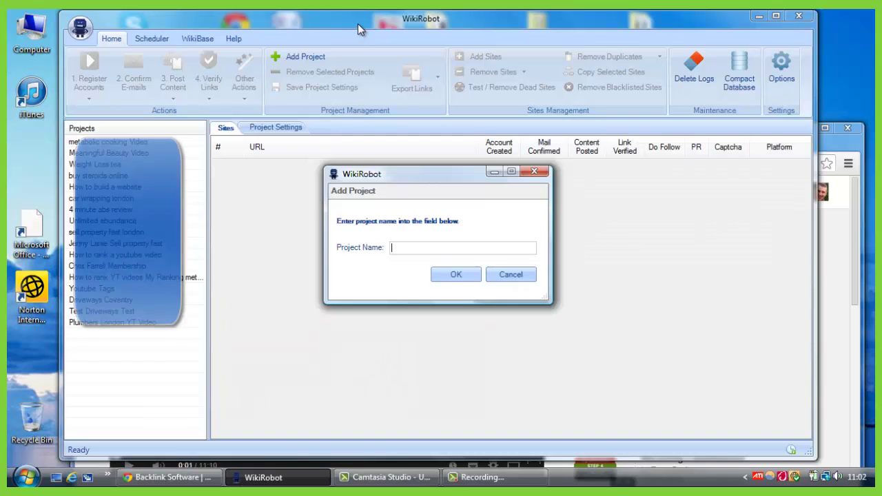
click(422, 247)
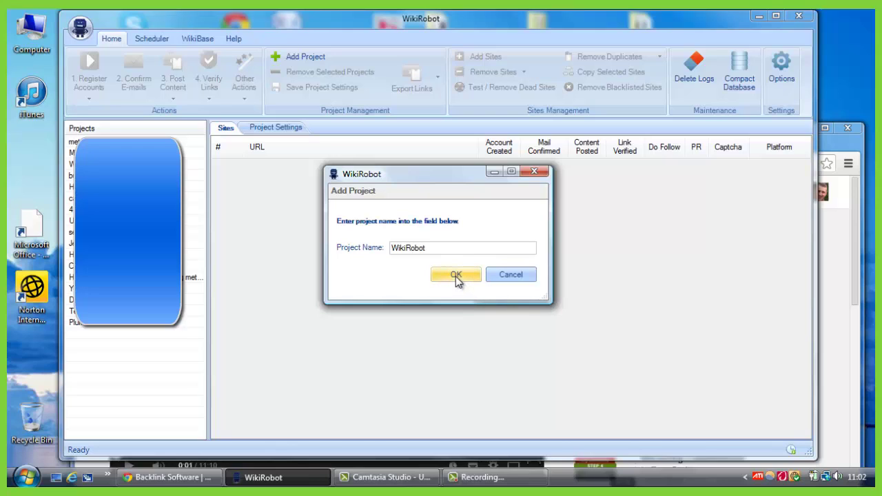
click(456, 275)
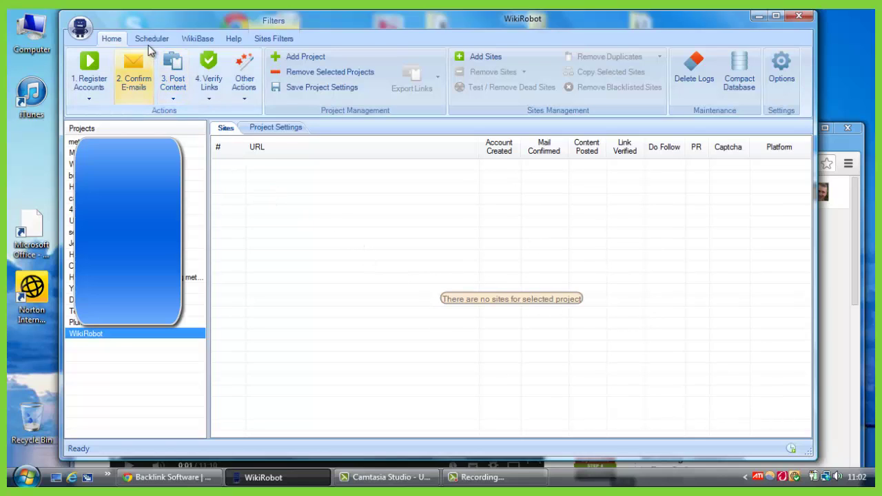
Transfer all sites in the WikiBase list to the WikiRobot project and return to that project's site list
click(196, 40)
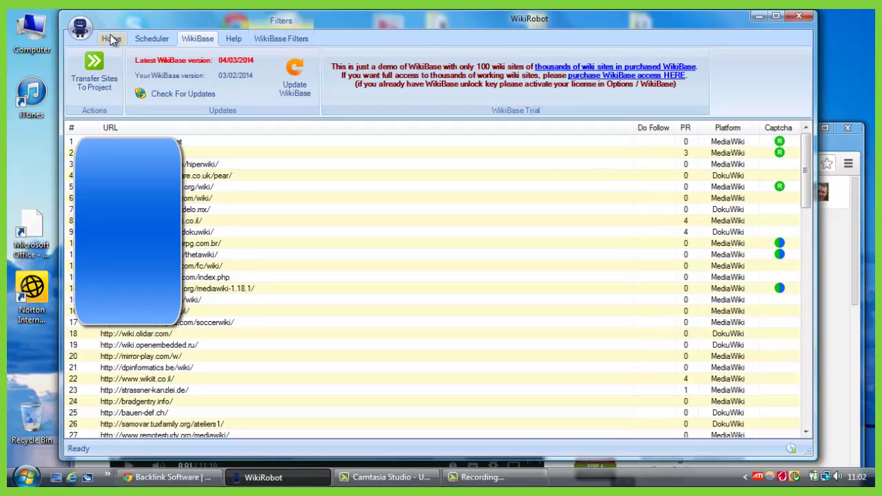
click(241, 142)
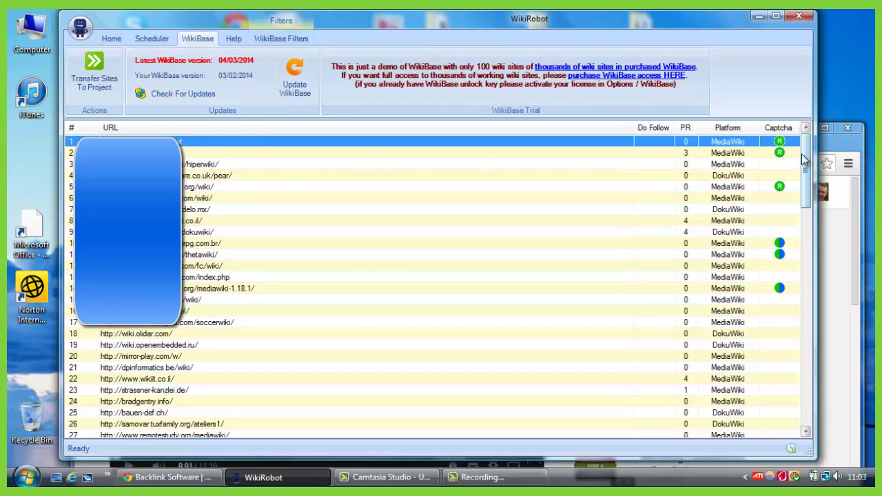
mouse_move(803, 160)
mouse_down()
mouse_move(806, 386)
mouse_move(804, 160)
mouse_up()
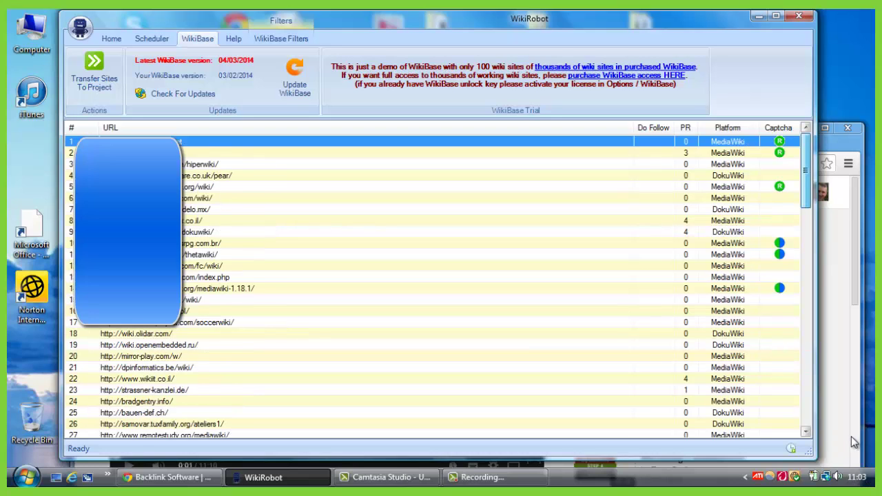
scroll(853, 440, down, 20)
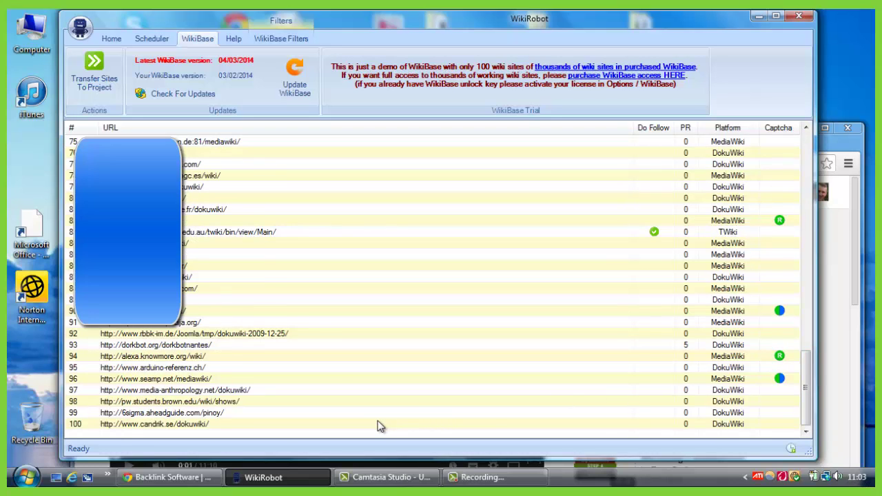
key(ctrl+a)
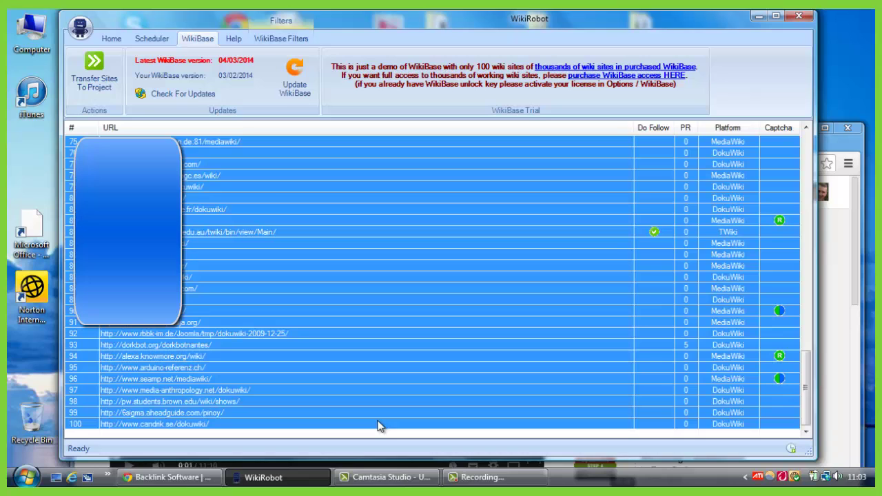
click(90, 66)
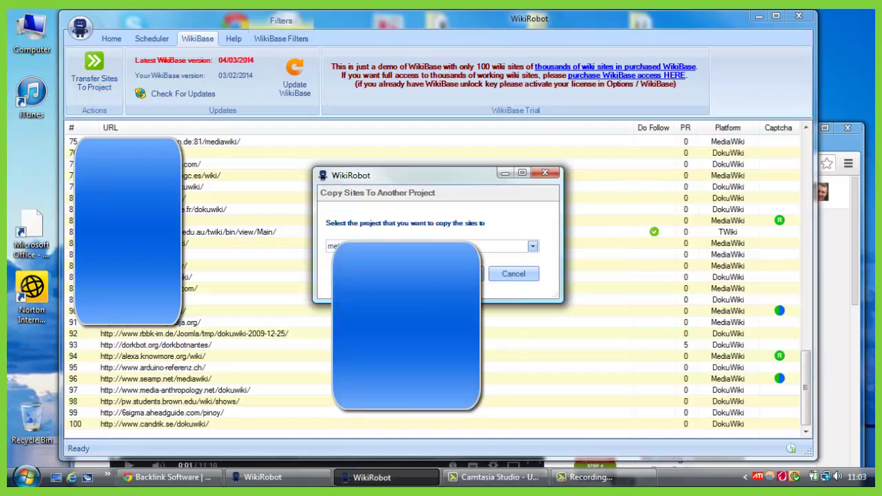
click(532, 246)
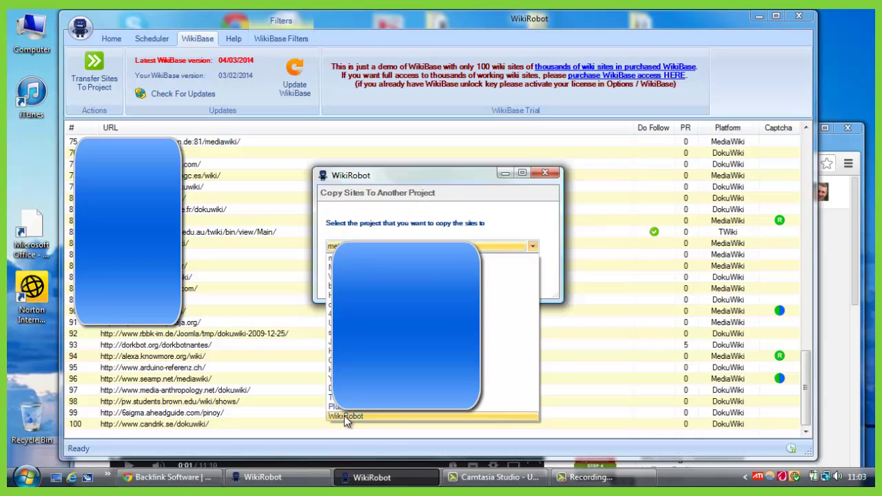
click(346, 418)
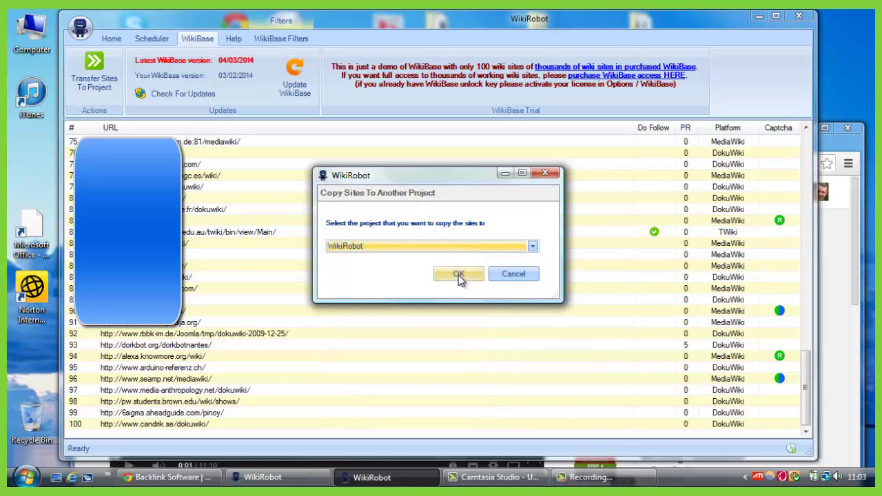
click(458, 275)
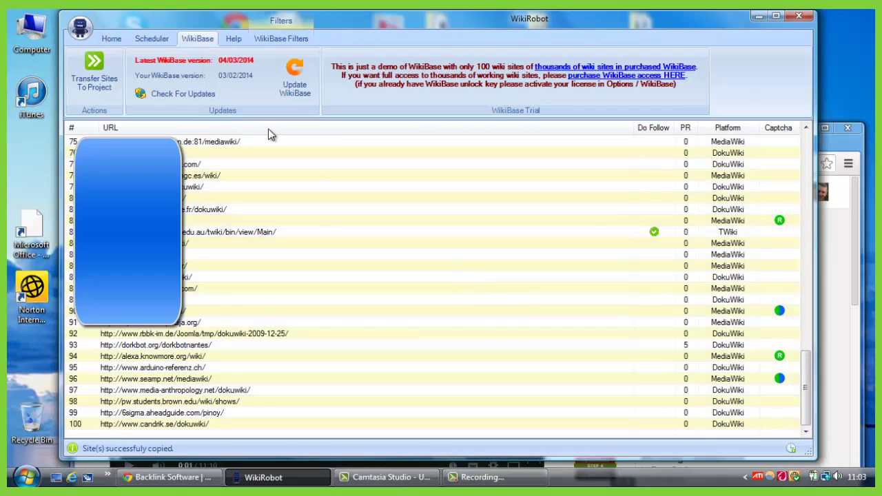
click(111, 38)
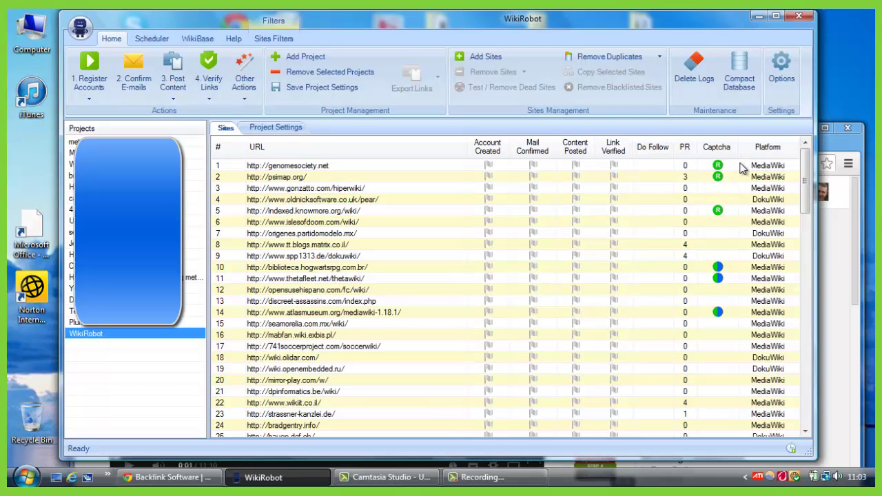
drag(808, 207, 792, 147)
Copy all sites from the Plumbers London YT Video project to the WikiRobot project
click(138, 324)
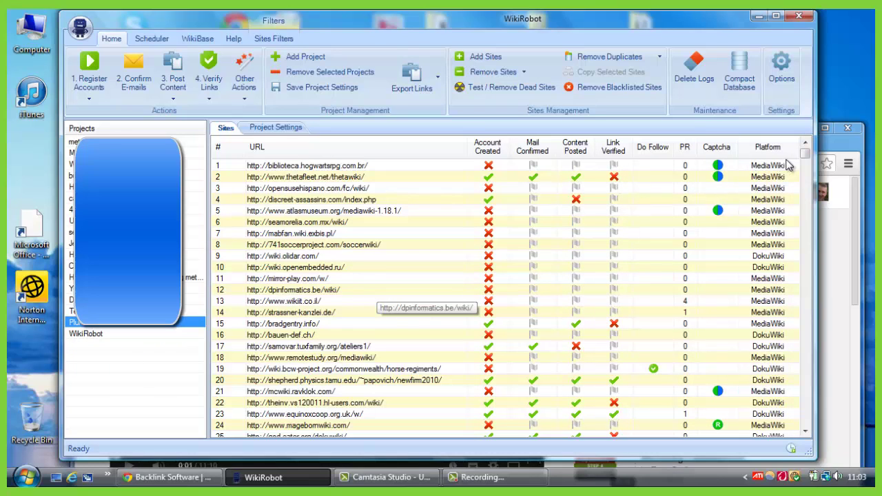
drag(809, 158, 806, 449)
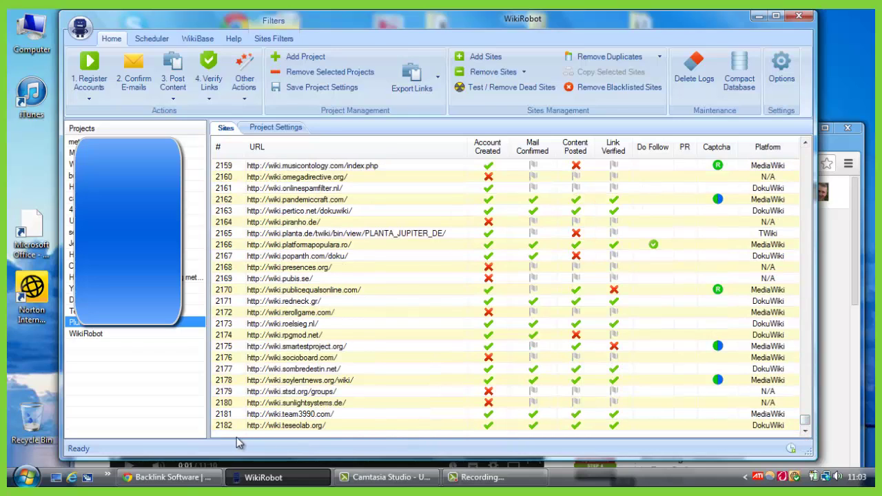
click(352, 426)
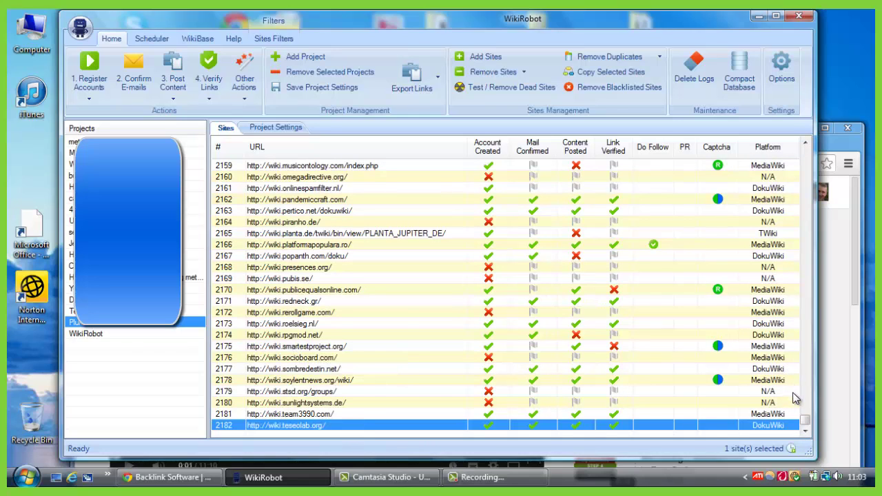
drag(803, 420, 798, 141)
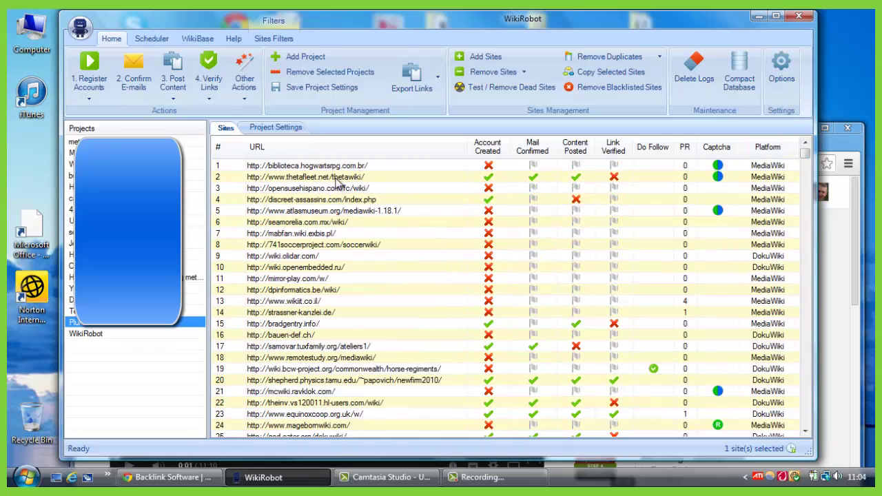
key(ctrl+a)
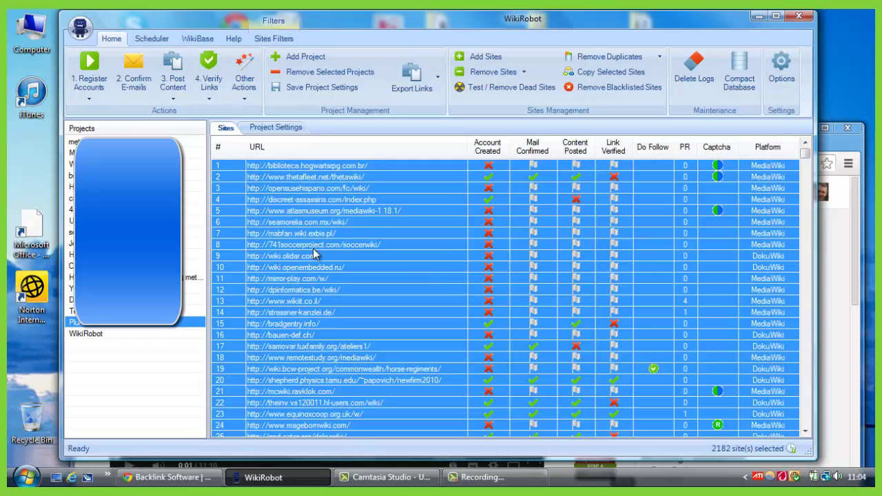
right_click(313, 252)
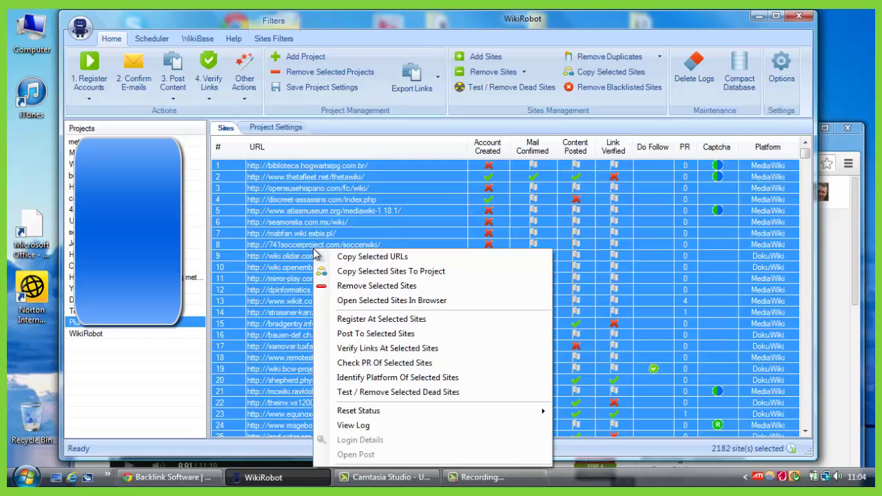
click(409, 272)
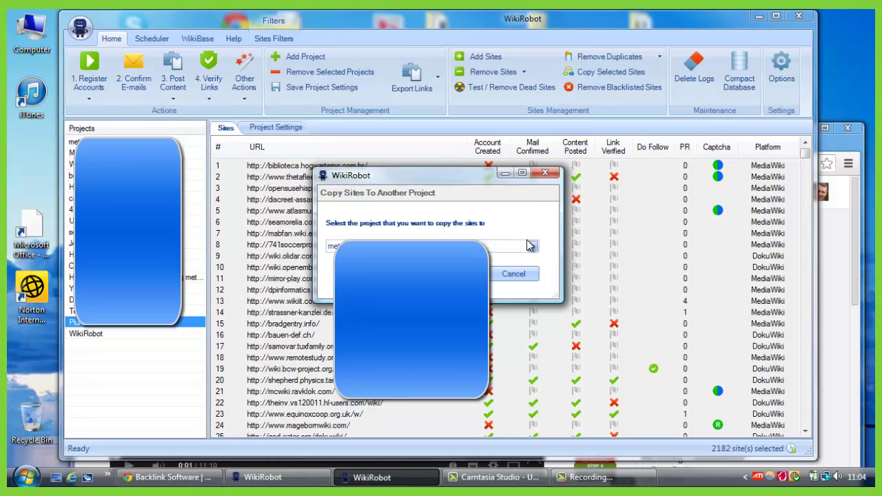
click(531, 247)
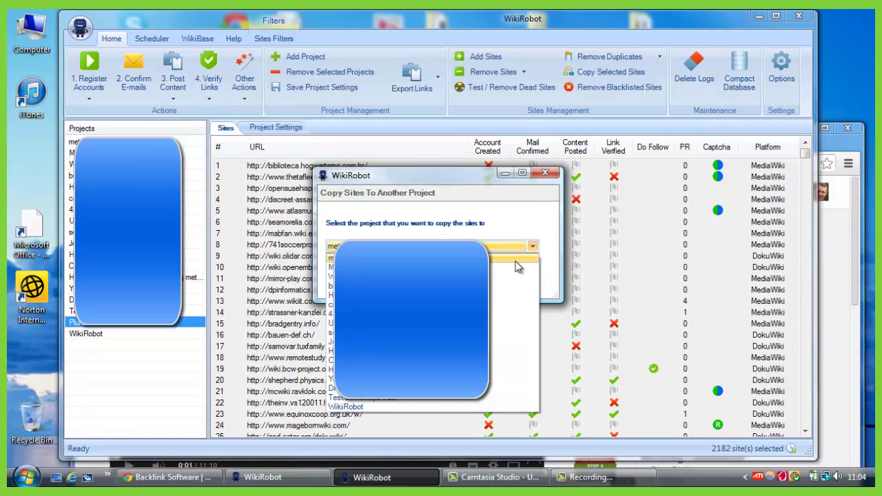
click(394, 406)
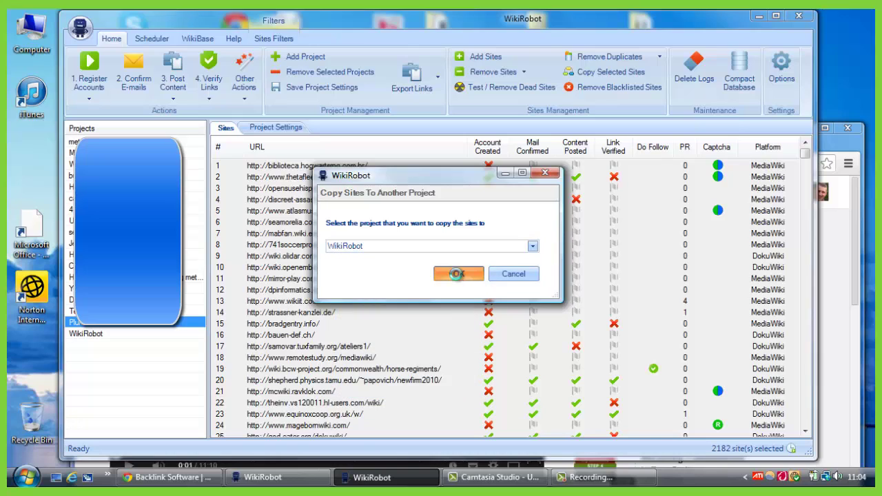
click(458, 274)
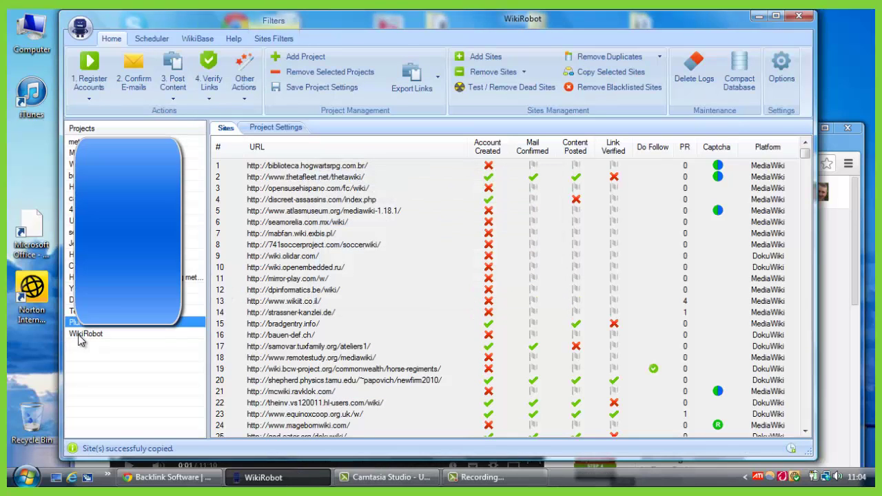
Remove the duplicate URLs from the WikiRobot project's sites and check the list through to its end
click(80, 336)
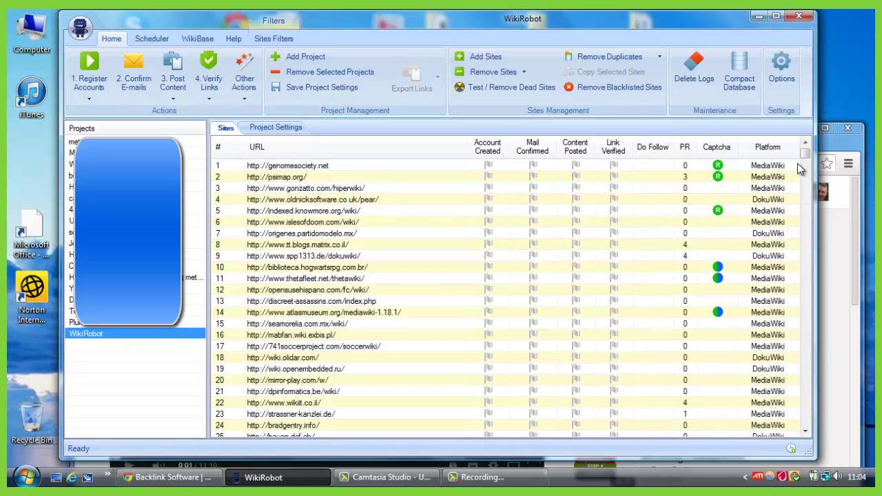
drag(805, 153, 815, 300)
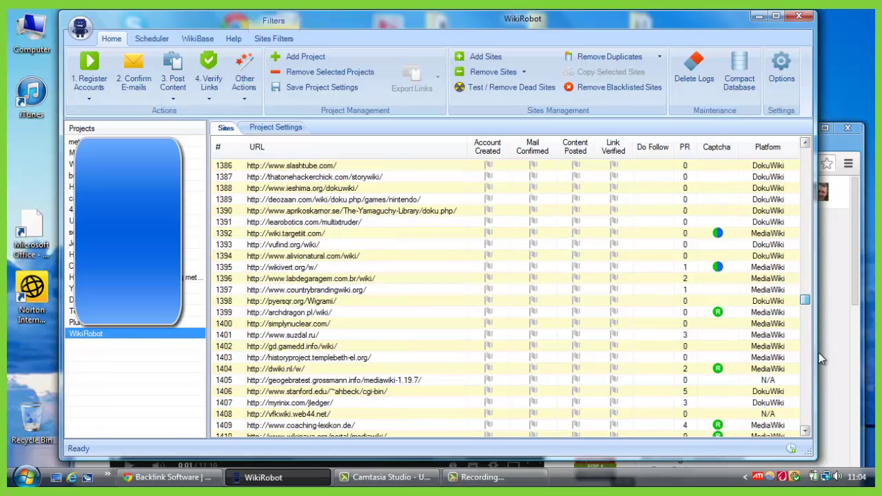
drag(819, 353, 813, 440)
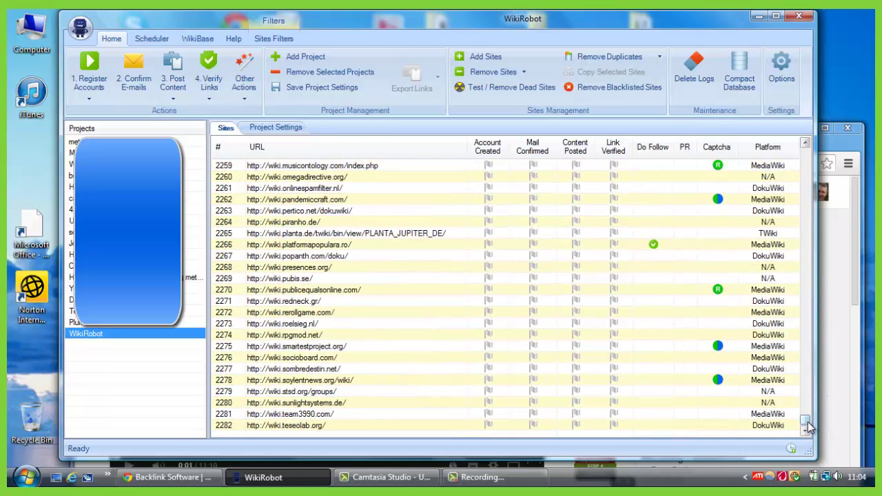
drag(808, 423, 807, 148)
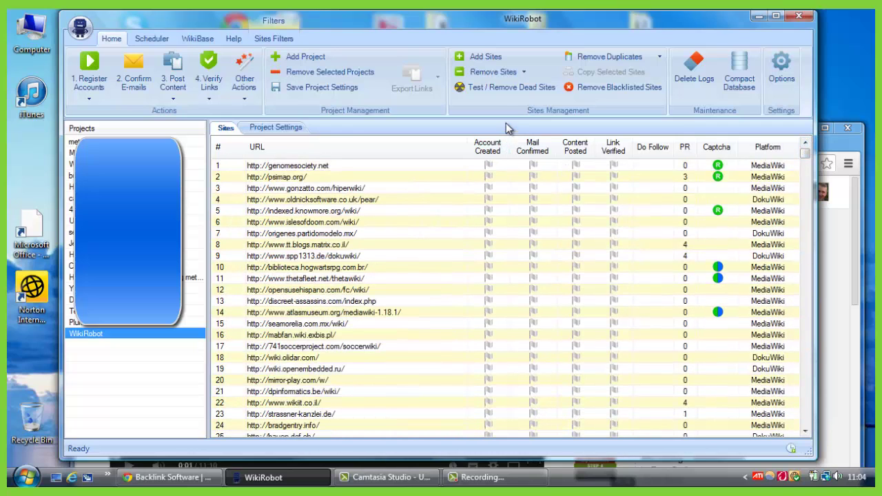
click(526, 72)
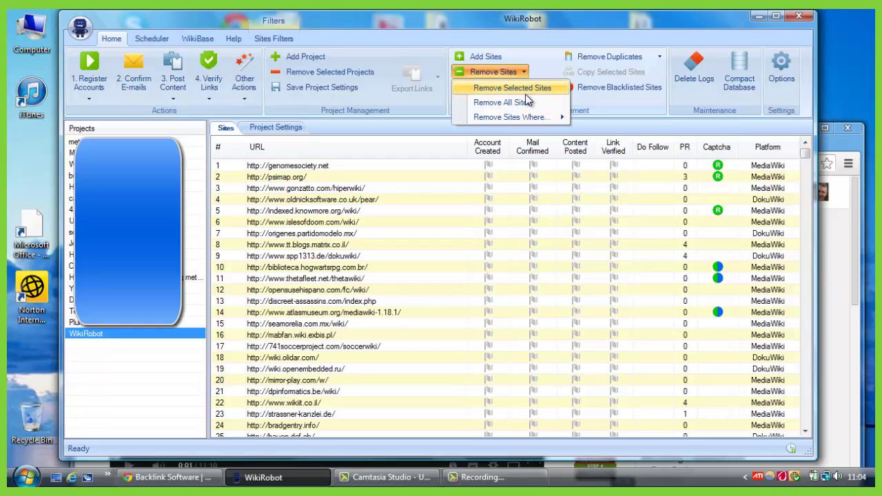
click(592, 59)
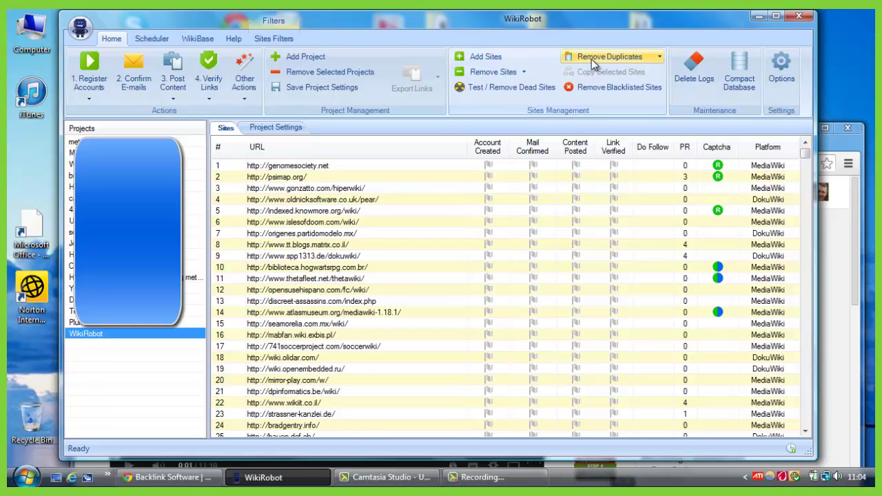
click(591, 58)
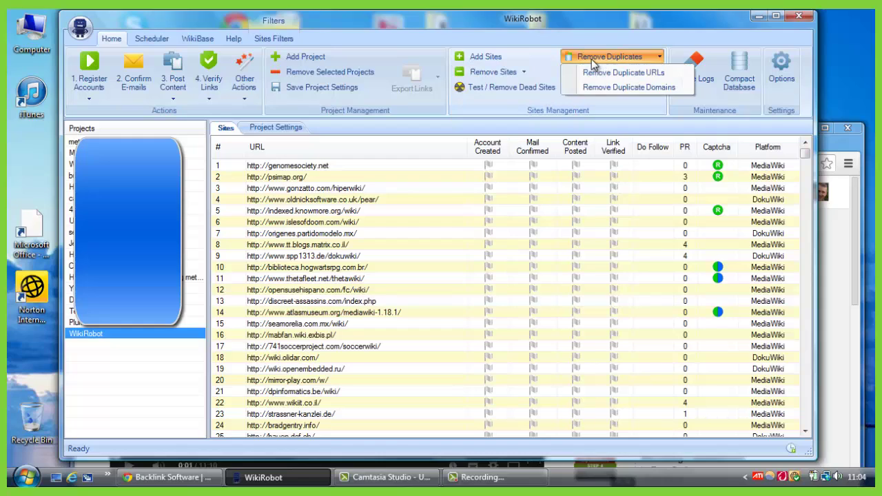
click(624, 73)
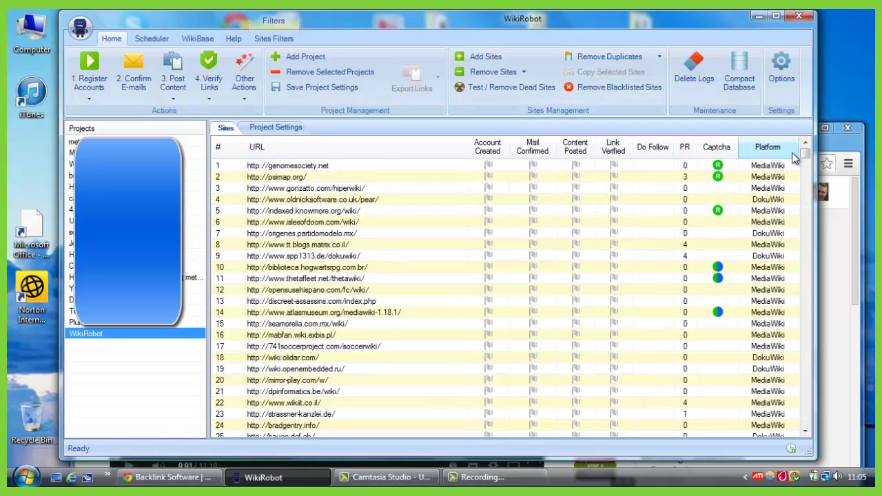
mouse_move(806, 155)
mouse_down()
mouse_move(806, 417)
mouse_move(807, 153)
mouse_up()
drag(811, 467, 807, 445)
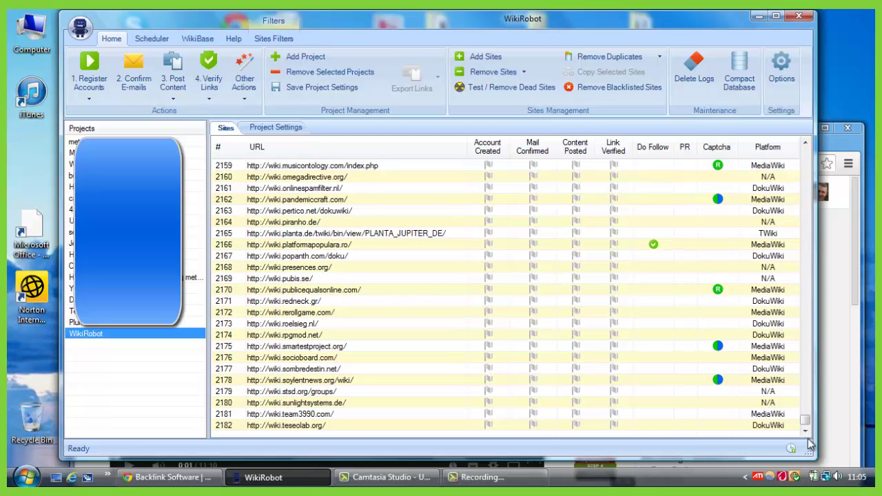
drag(806, 423, 808, 145)
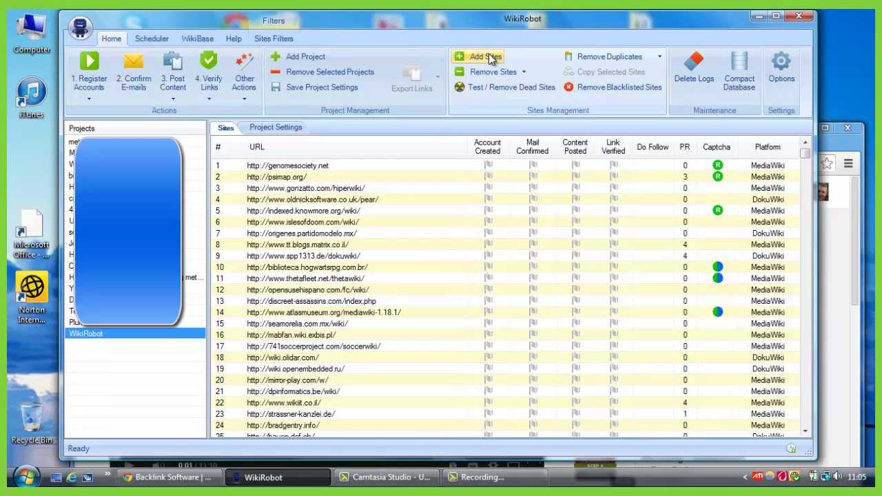
Review the options for removing sites, including by failed status, and the actions available for a single site in the list
click(518, 73)
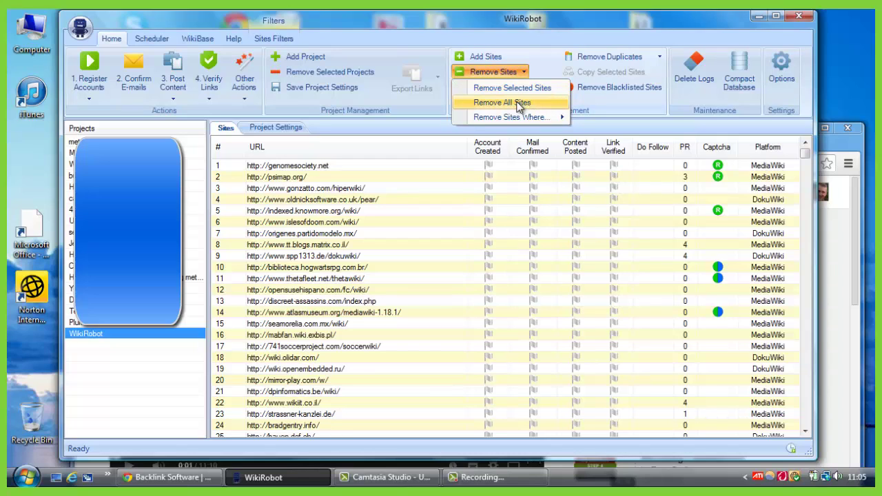
mouse_move(519, 117)
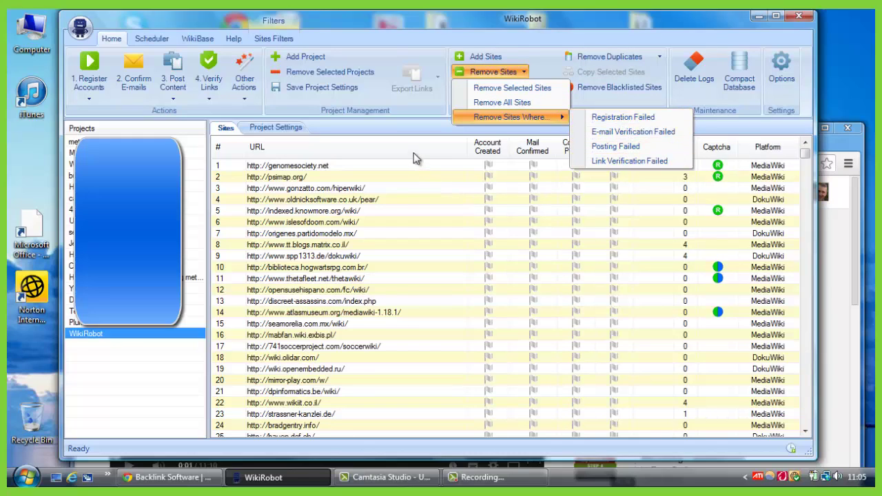
click(396, 131)
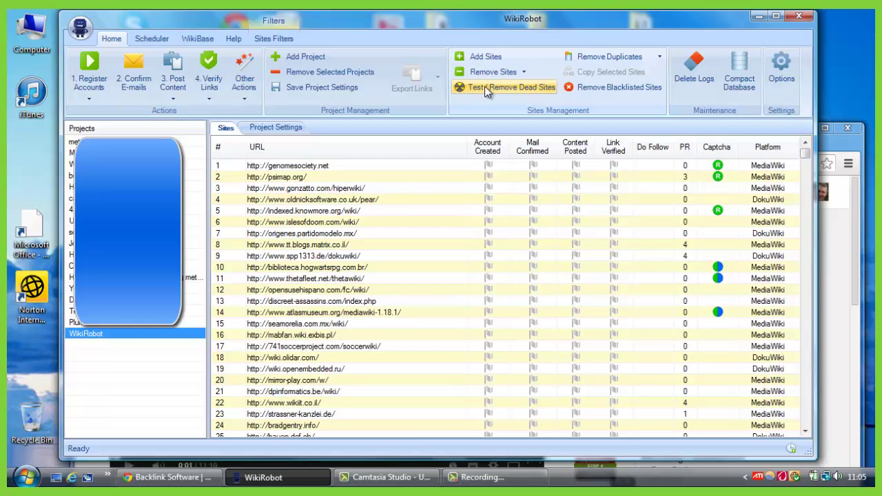
right_click(331, 259)
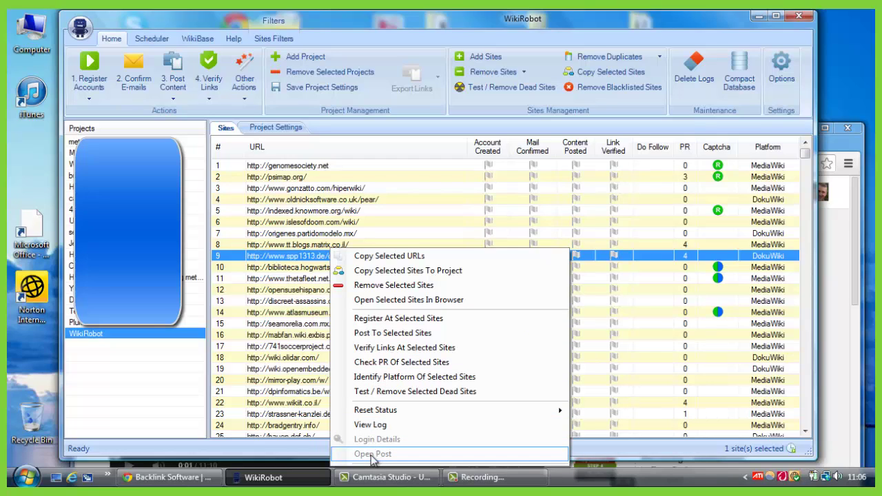
click(114, 323)
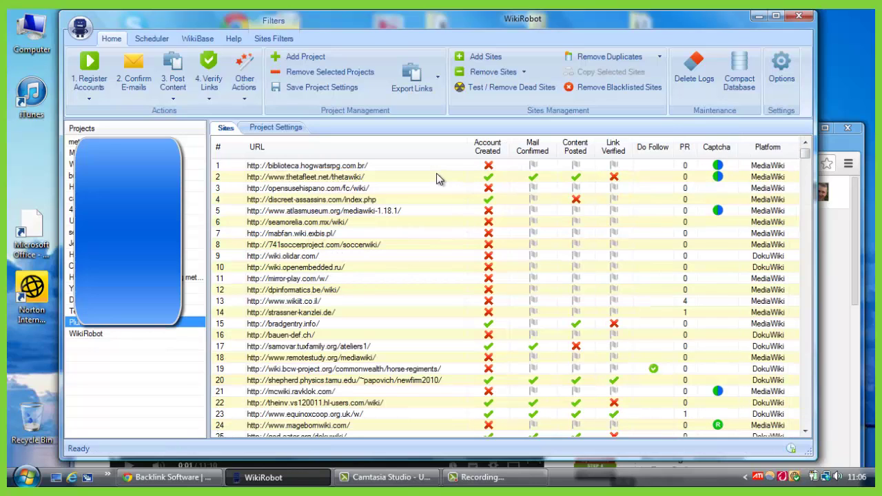
click(368, 178)
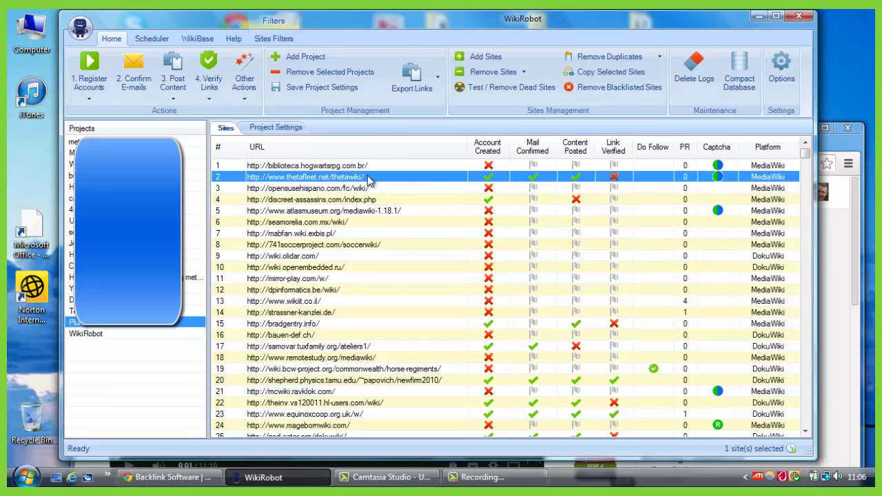
right_click(369, 178)
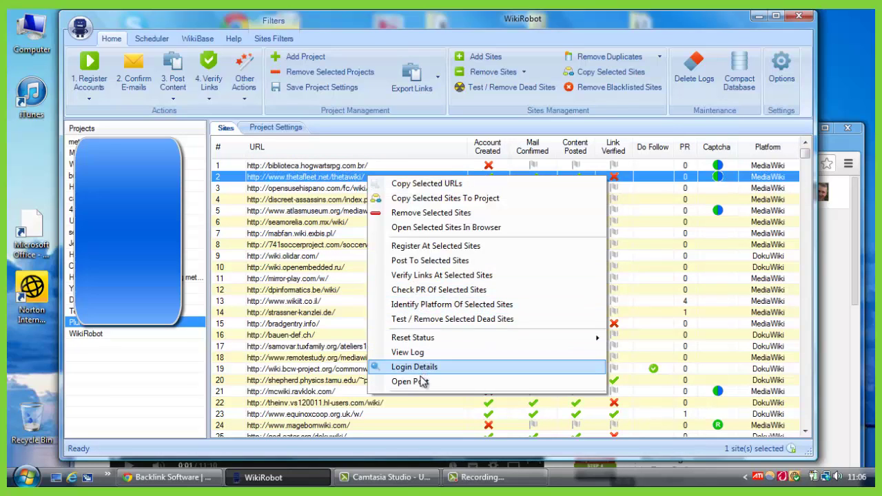
click(419, 383)
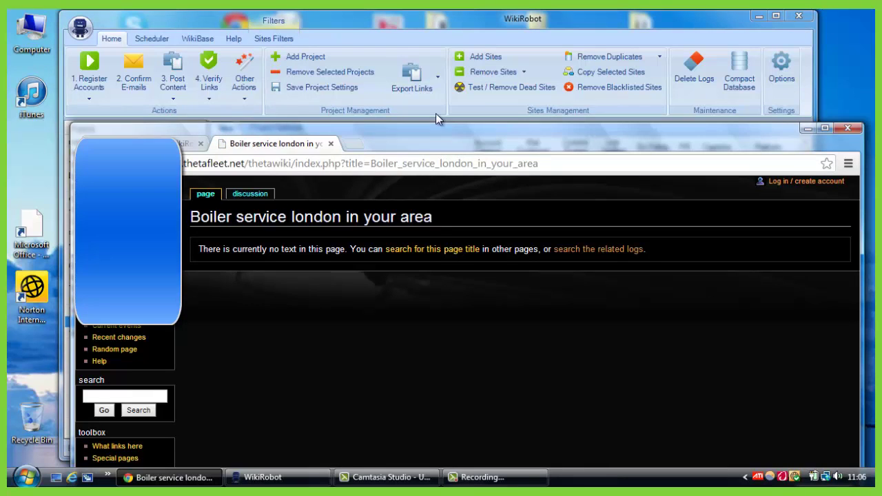
Inspect the opened wiki page in the browser, then close it and switch back to WikiRobot
drag(440, 128, 422, 43)
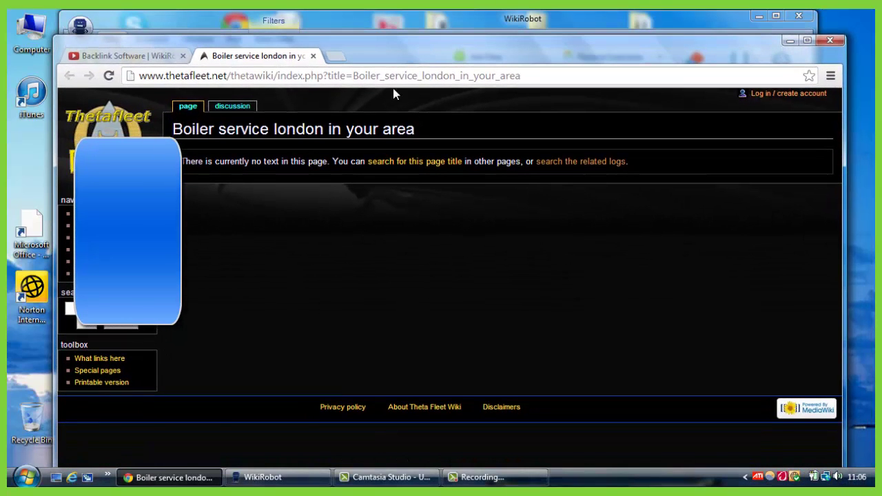
click(313, 55)
drag(318, 48, 328, 151)
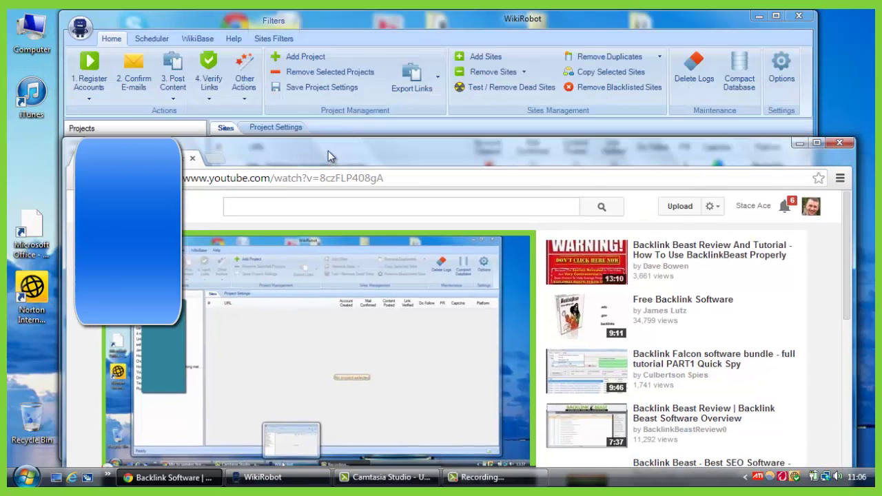
click(363, 22)
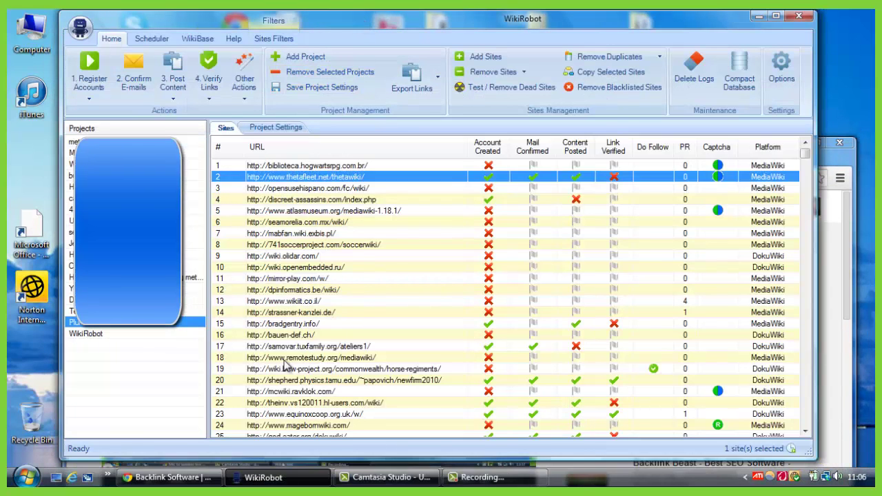
Sort the Plumbers project's sites by Account Created in both directions and examine which registrations succeeded or failed
click(311, 235)
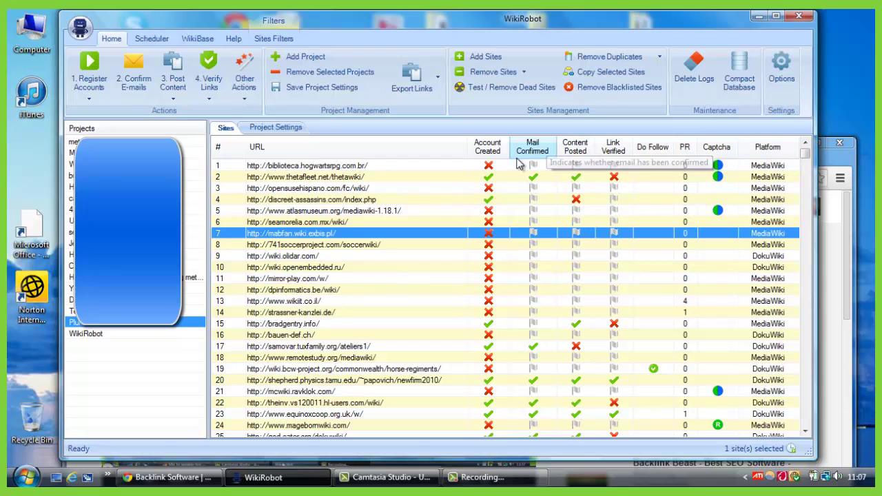
click(488, 147)
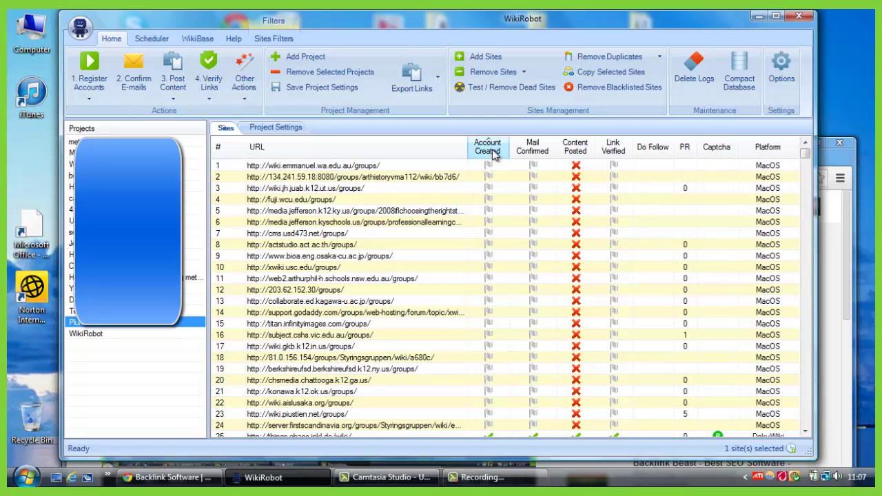
click(493, 153)
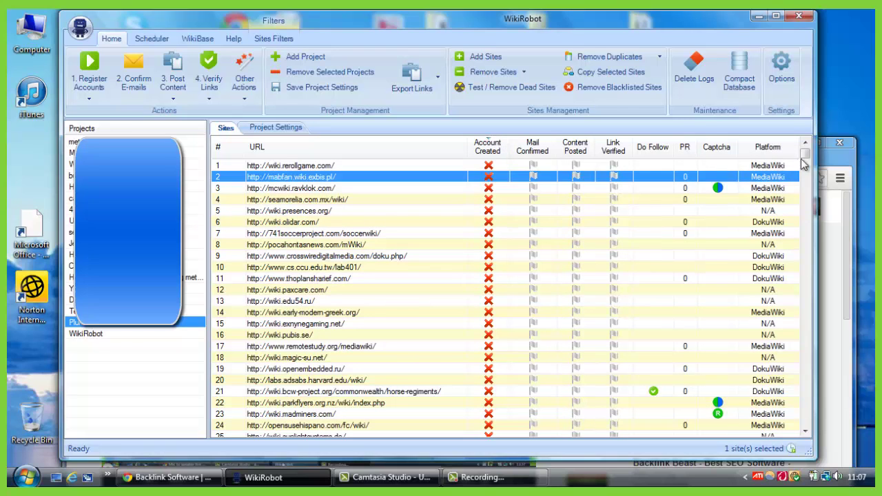
mouse_move(807, 164)
mouse_down()
mouse_move(806, 252)
mouse_move(804, 157)
mouse_up()
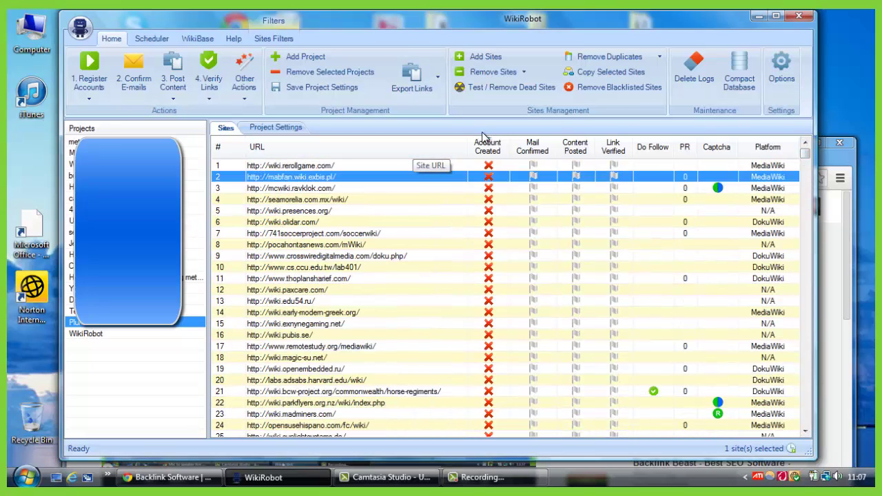
click(497, 149)
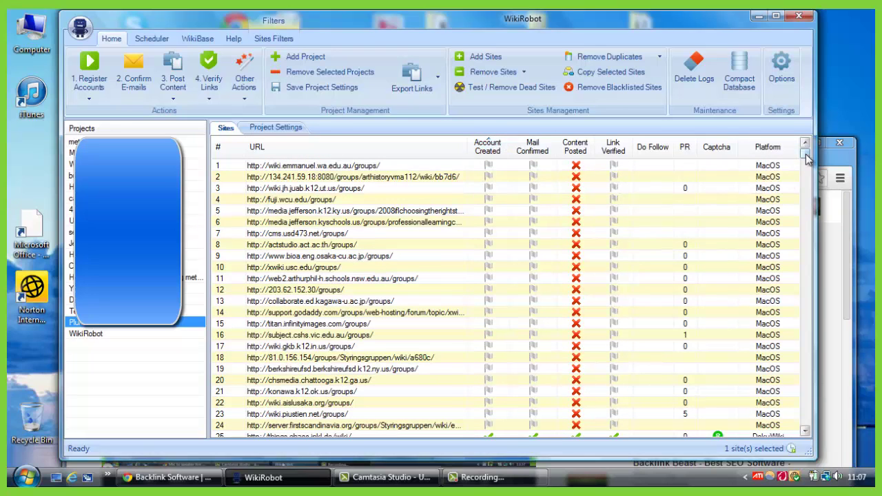
mouse_move(806, 154)
mouse_down()
mouse_move(804, 177)
mouse_move(797, 158)
mouse_up()
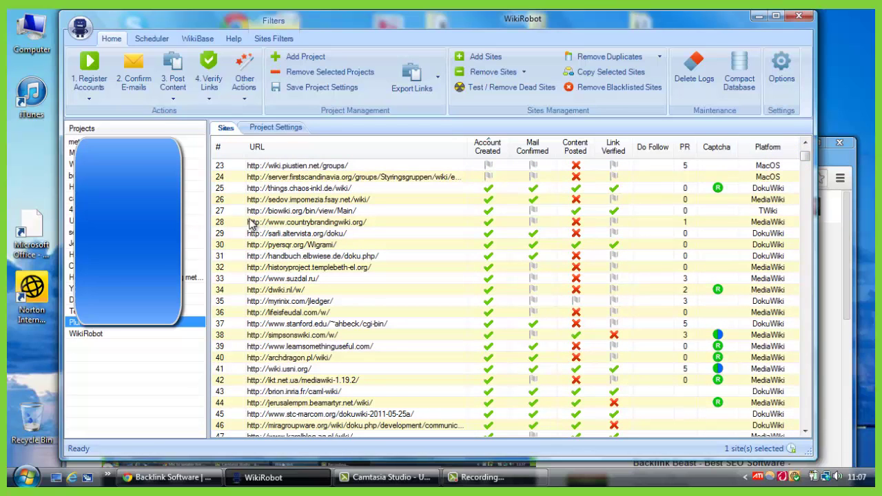
click(235, 193)
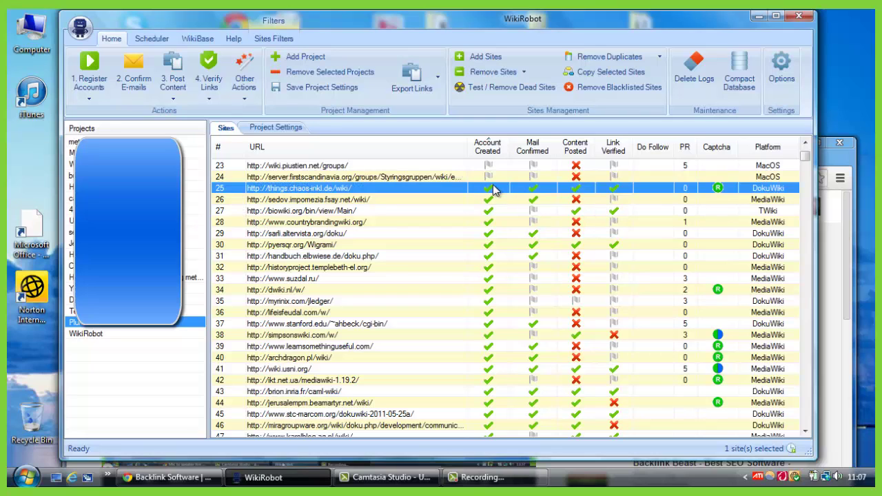
Sort the sites by Link Verified and look through the verified entries to where they end
click(609, 151)
click(610, 152)
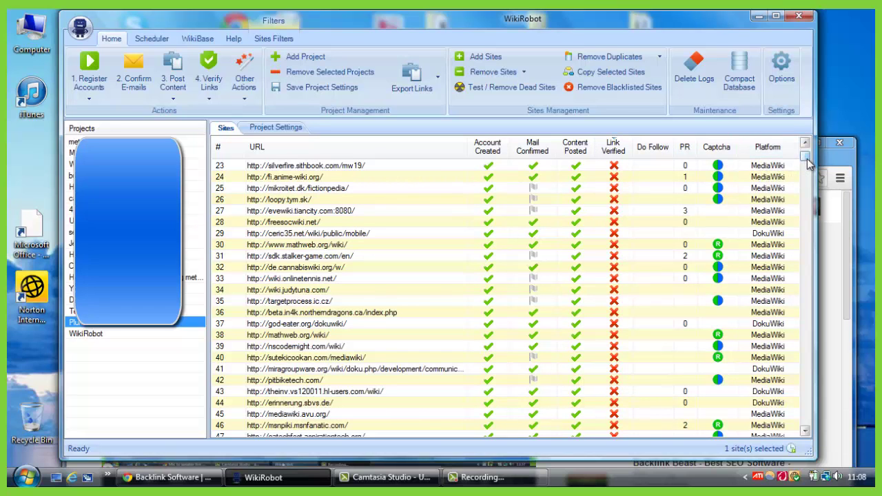
drag(808, 161, 808, 177)
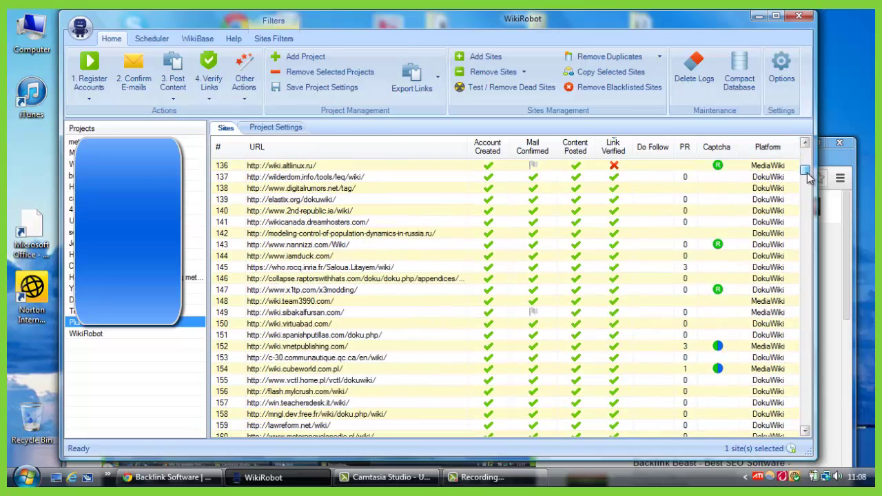
click(581, 177)
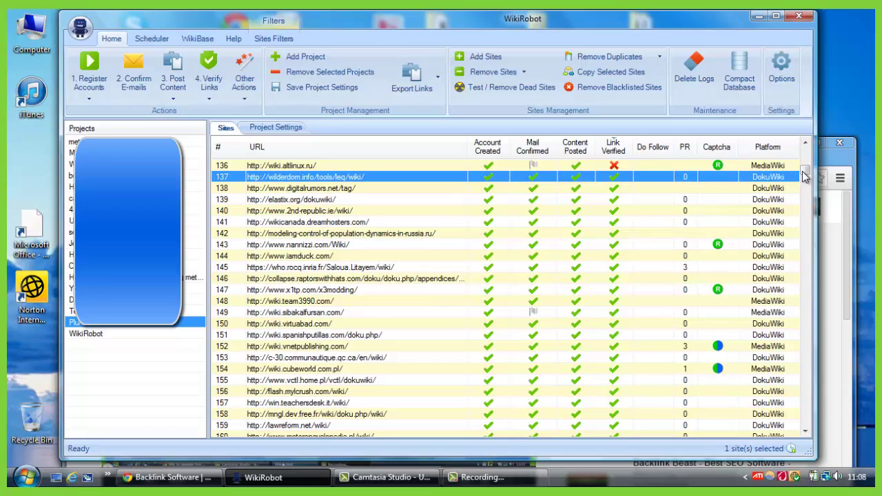
drag(806, 177, 807, 240)
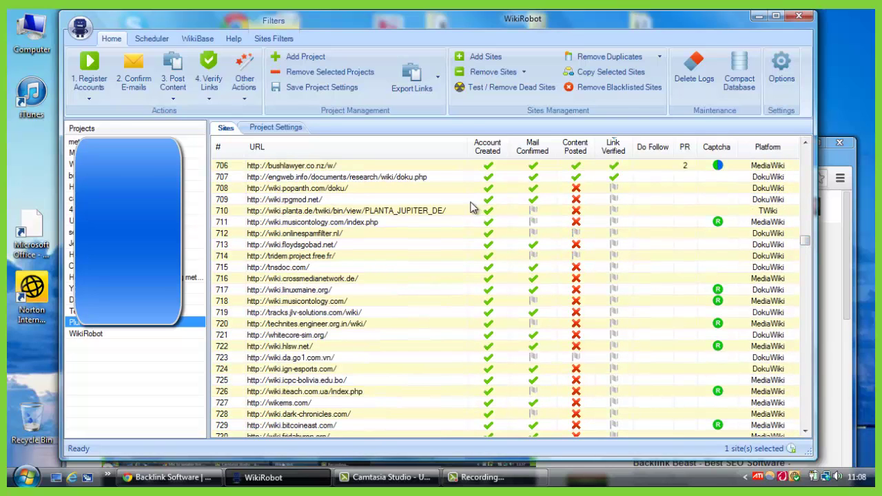
click(436, 181)
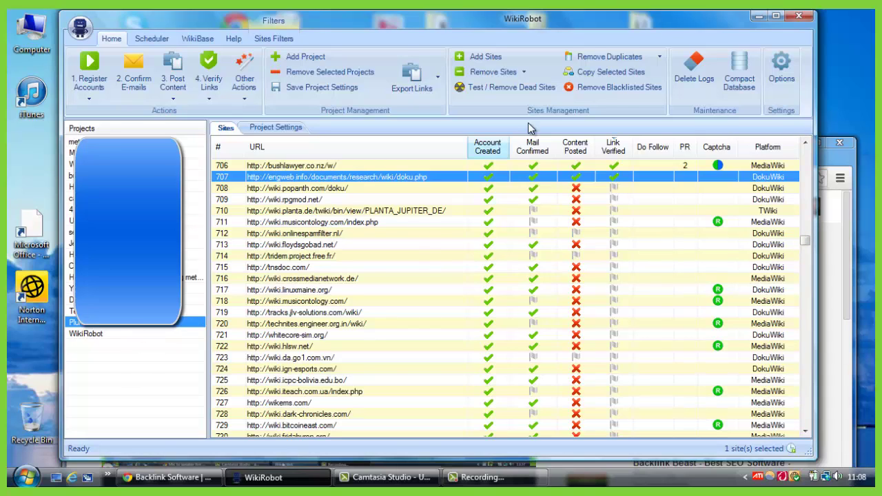
Reapply the Link Verified sorting and examine the PR values of the verified sites back up to the list's start
click(612, 149)
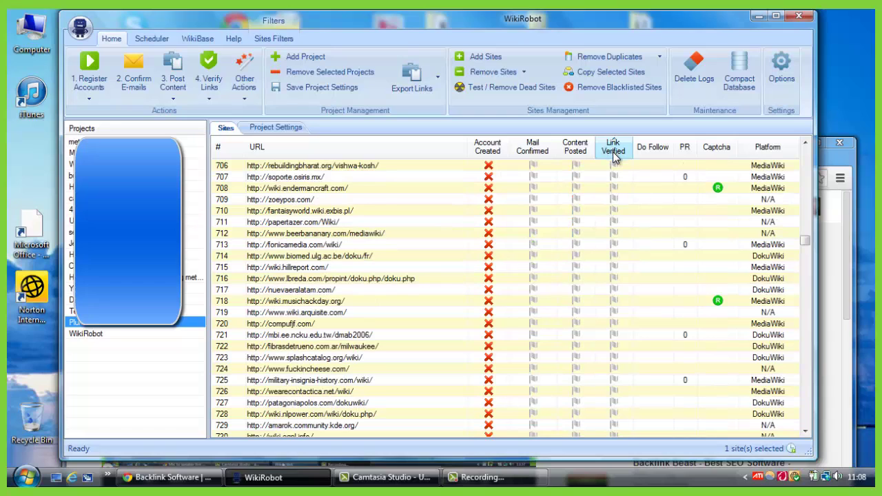
click(612, 152)
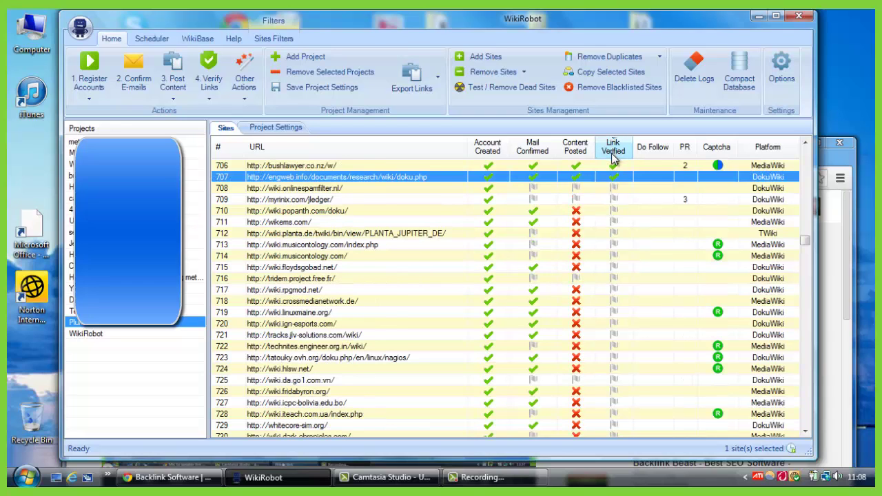
click(685, 167)
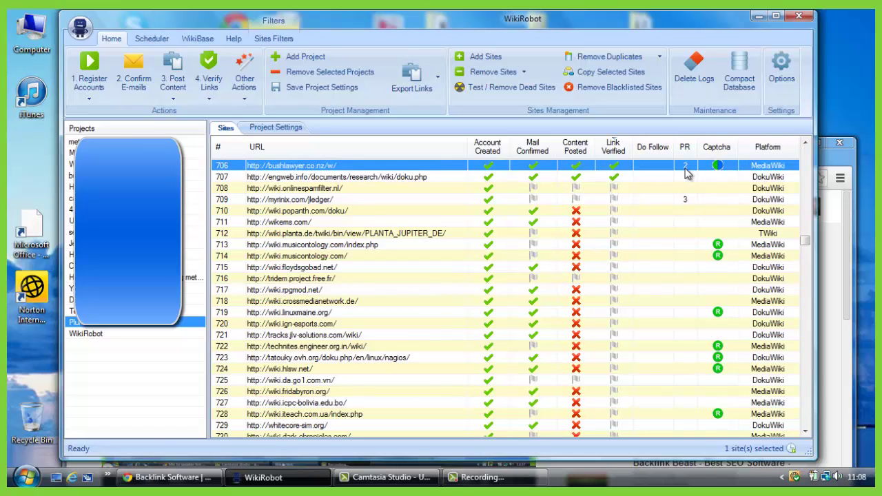
click(687, 202)
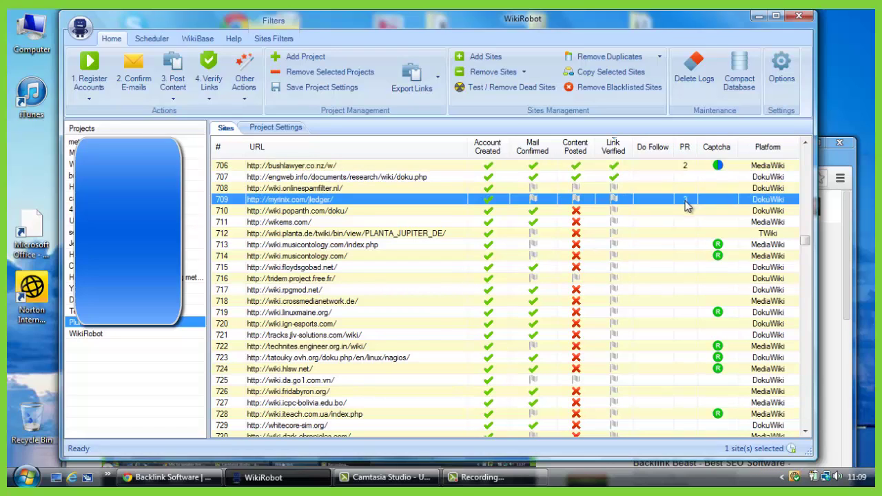
click(806, 142)
drag(806, 143, 806, 143)
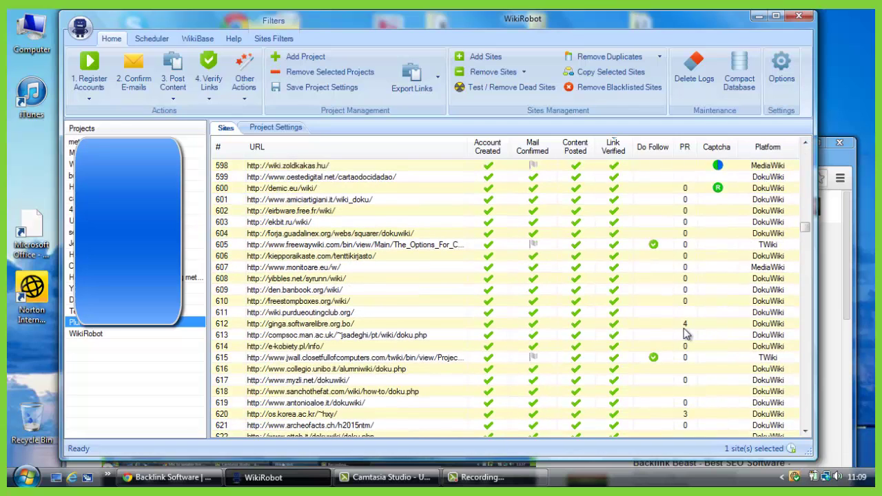
click(685, 327)
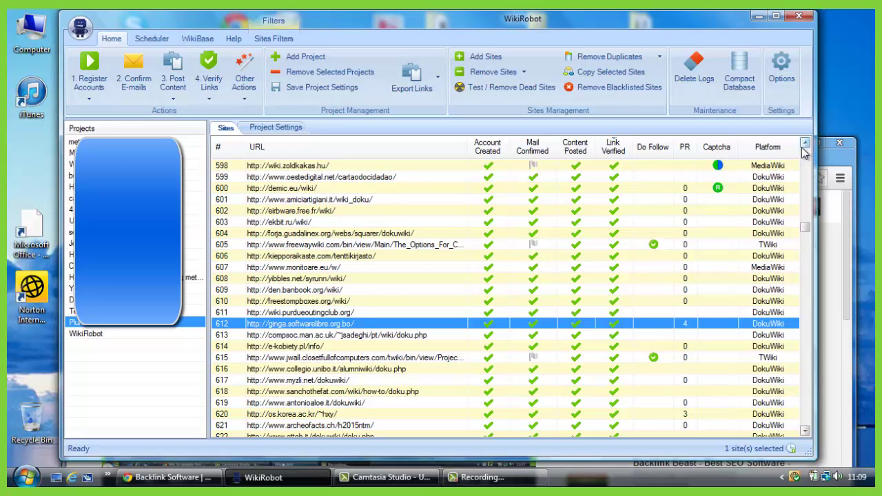
drag(806, 144, 804, 147)
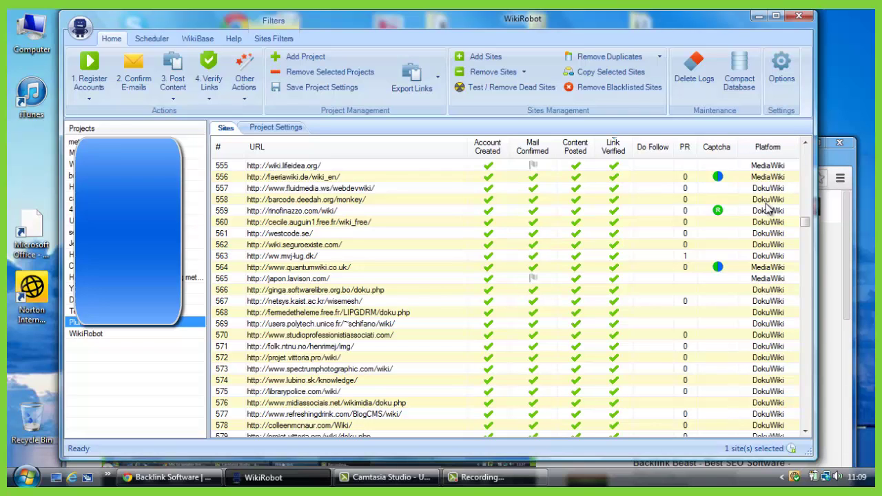
drag(804, 222, 802, 142)
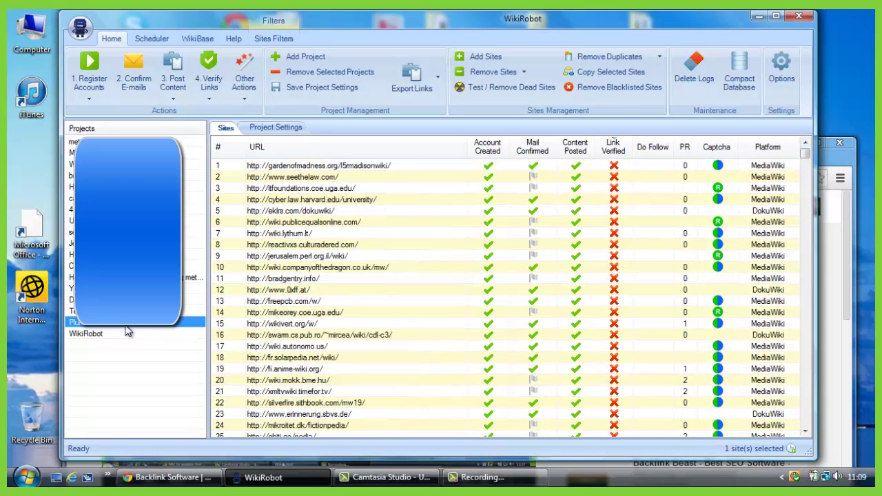
Return to the WikiRobot project and review the Add Sites methods: standard URL entry, file import and import from another project
click(103, 334)
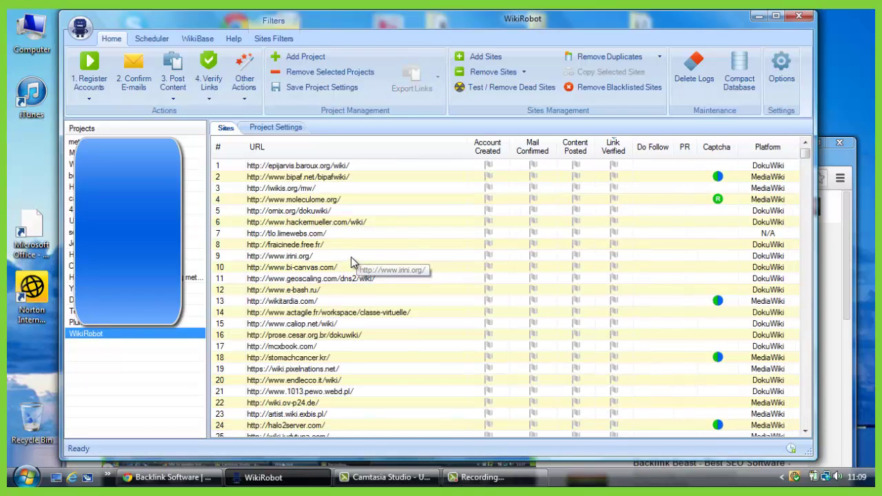
click(479, 56)
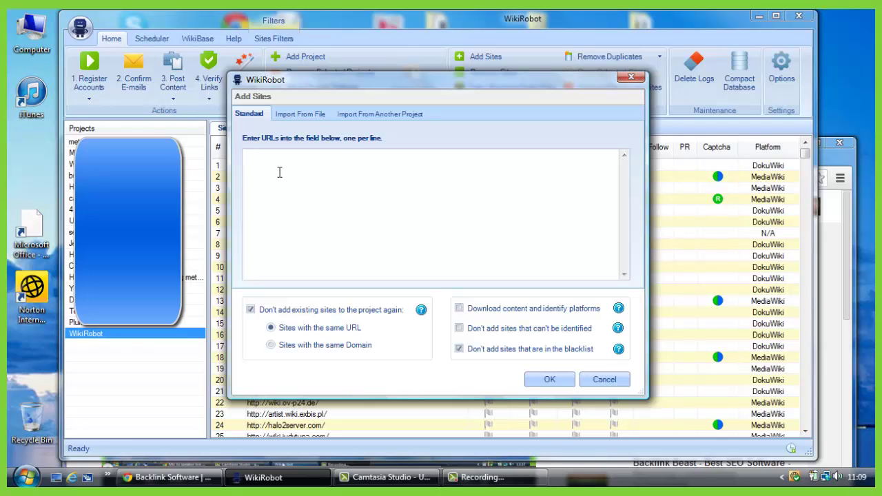
click(303, 112)
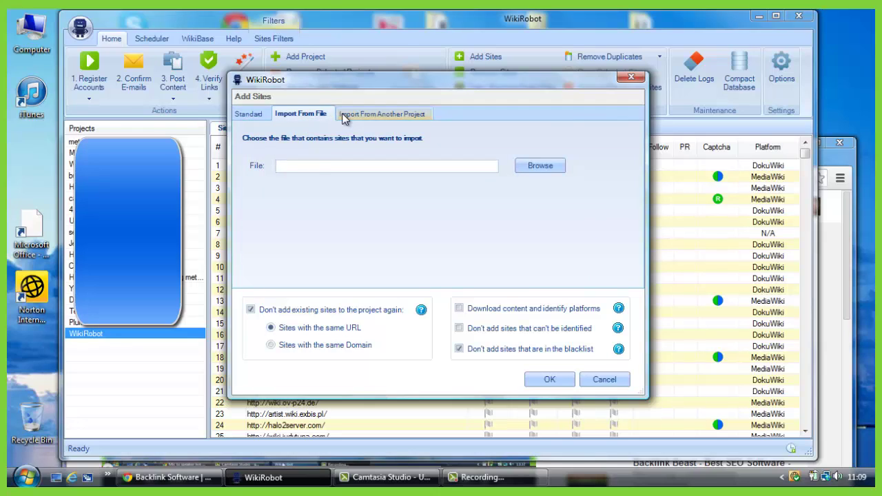
click(342, 115)
click(306, 113)
click(260, 114)
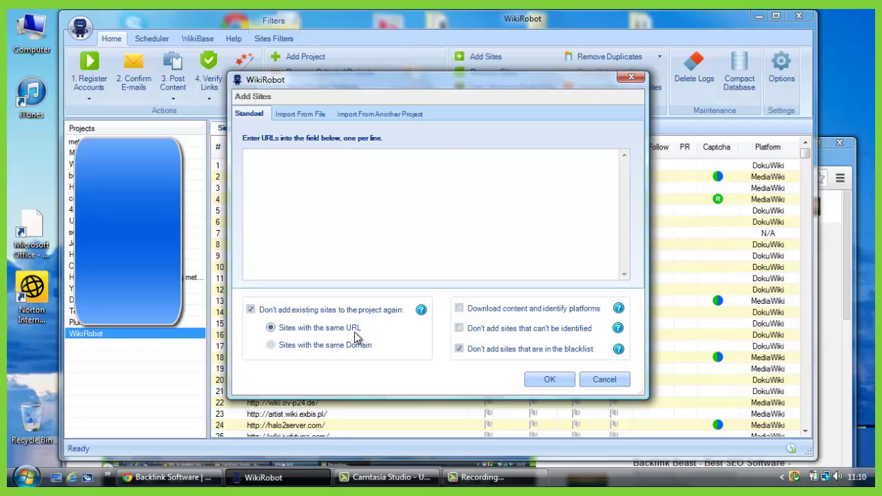
Leave the Add Sites dialog without adding any sites and open the WikiRobot project's account settings
click(460, 348)
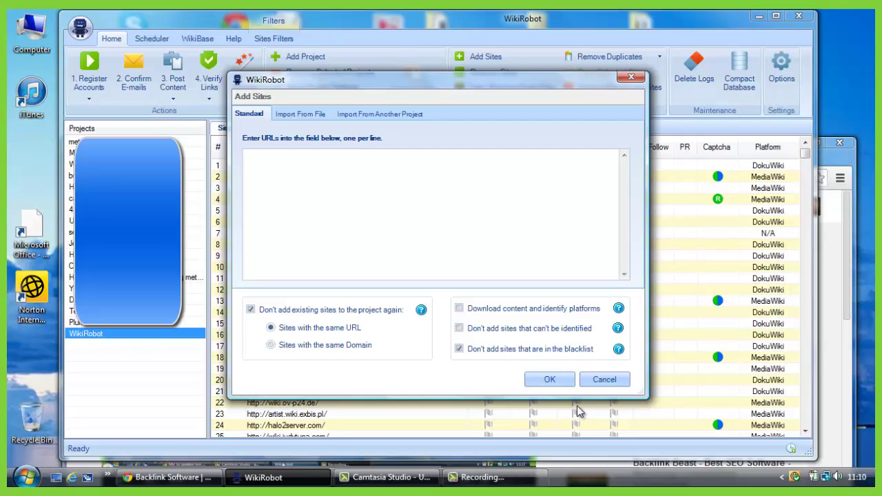
click(605, 380)
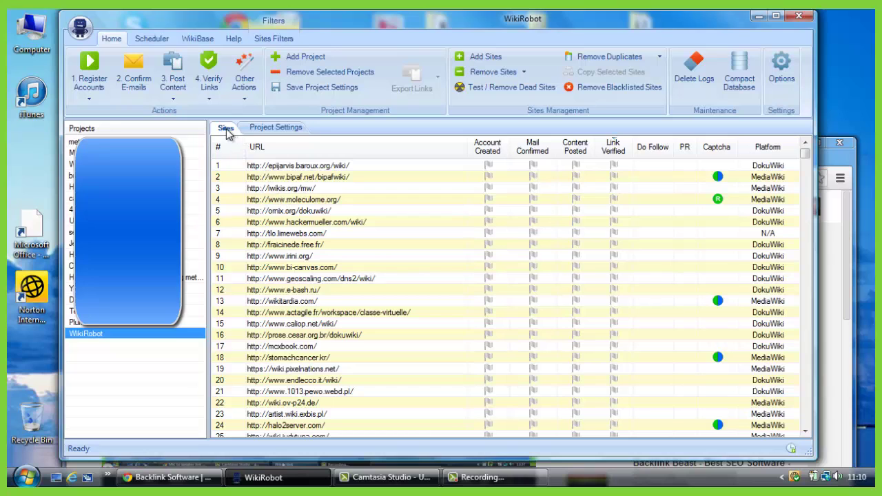
click(262, 129)
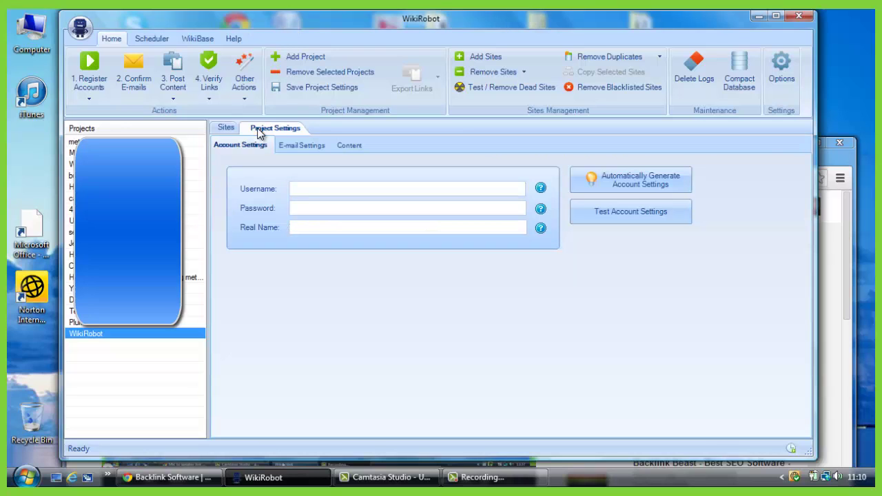
click(220, 131)
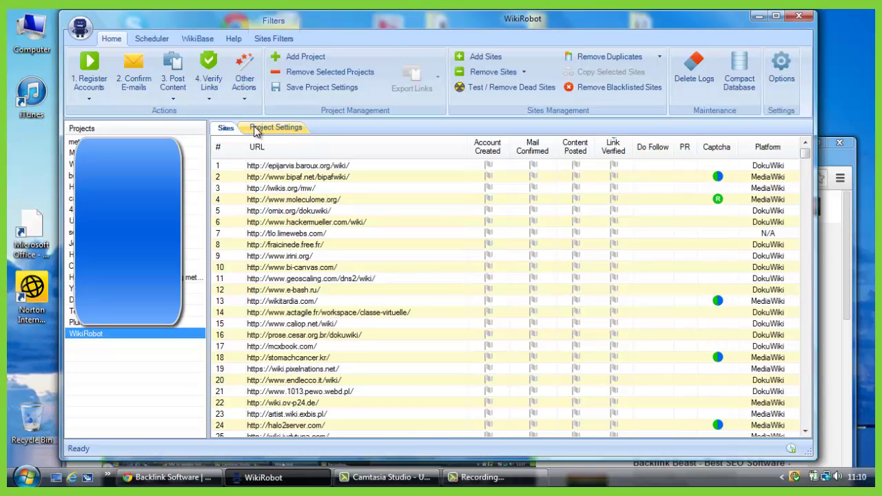
click(255, 131)
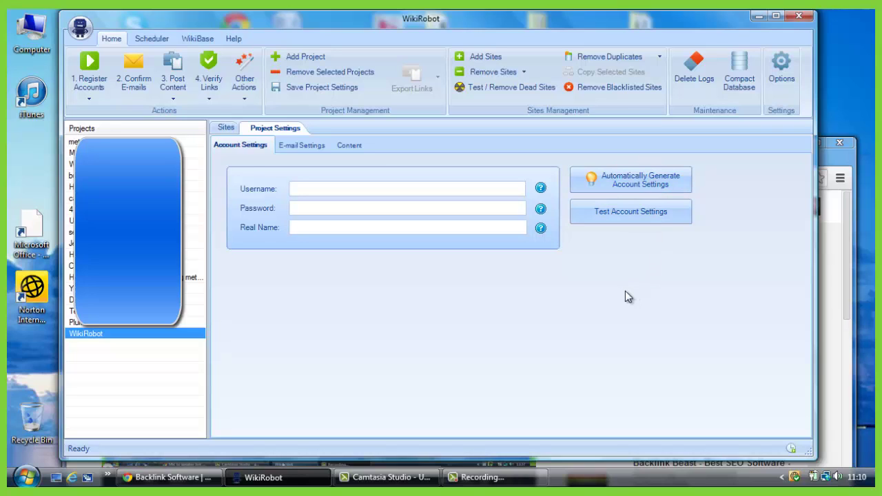
Automatically generate the project's username, password and real name, and test them with an example account
click(628, 181)
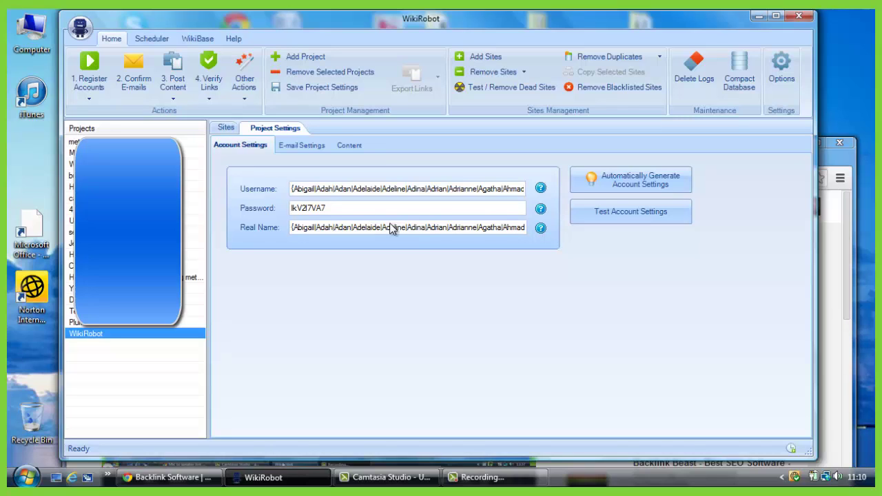
click(608, 219)
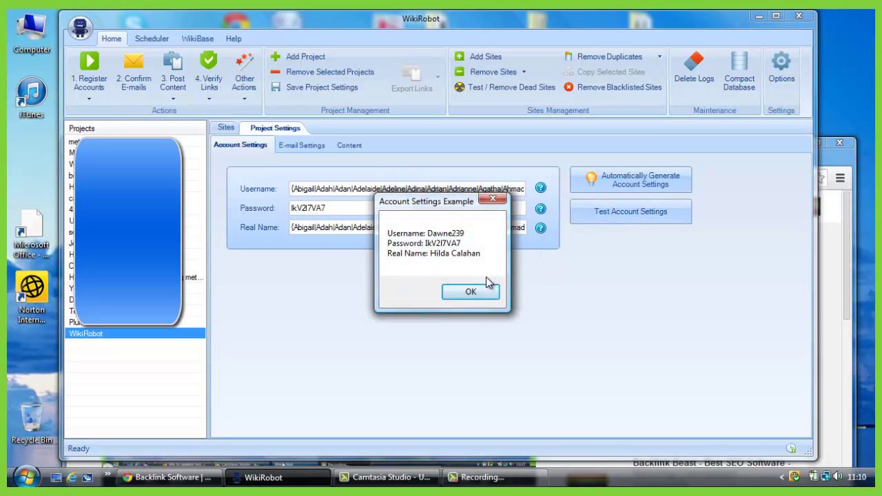
click(473, 290)
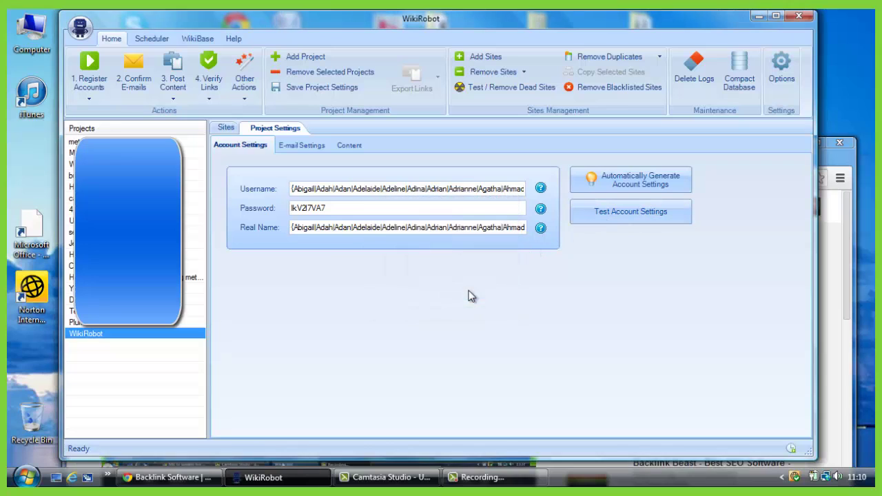
Create an AOL e-mail account for the project, entering the captcha code, and enable deleting messages from the server
click(295, 147)
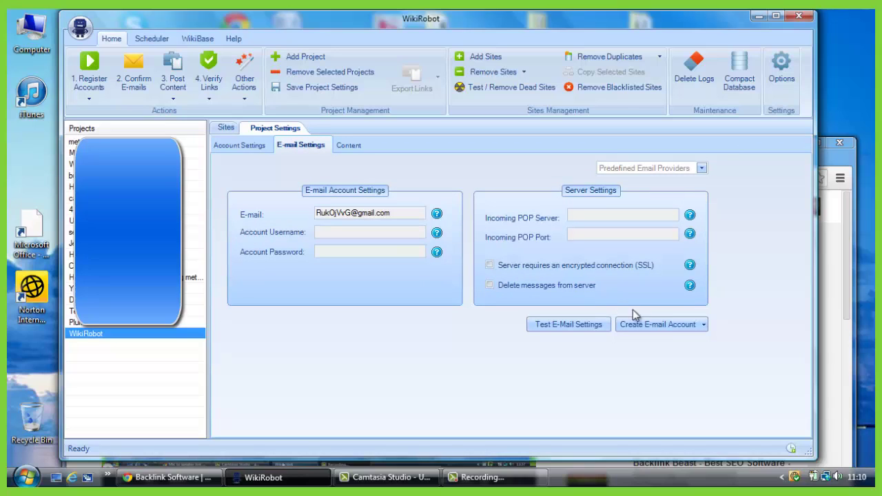
click(670, 323)
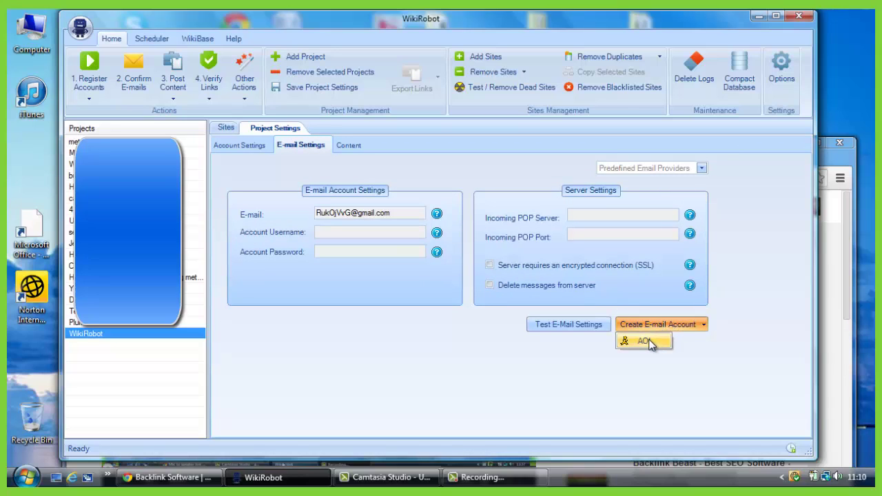
click(665, 372)
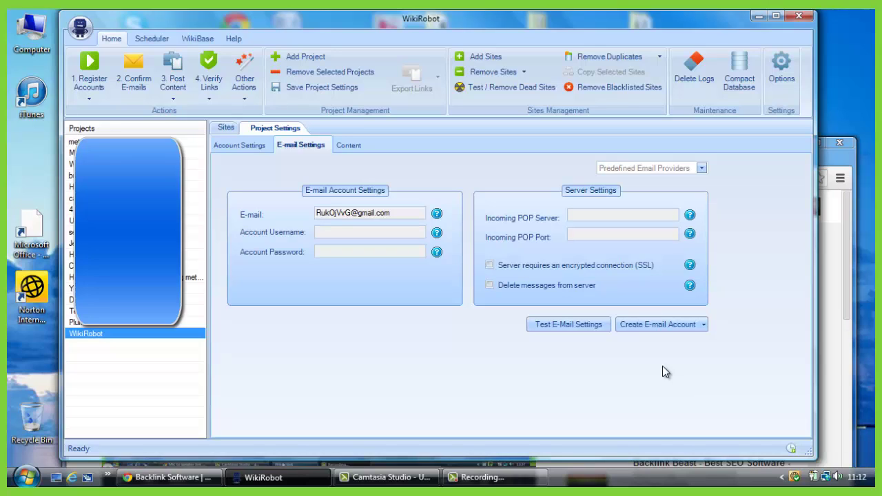
click(677, 325)
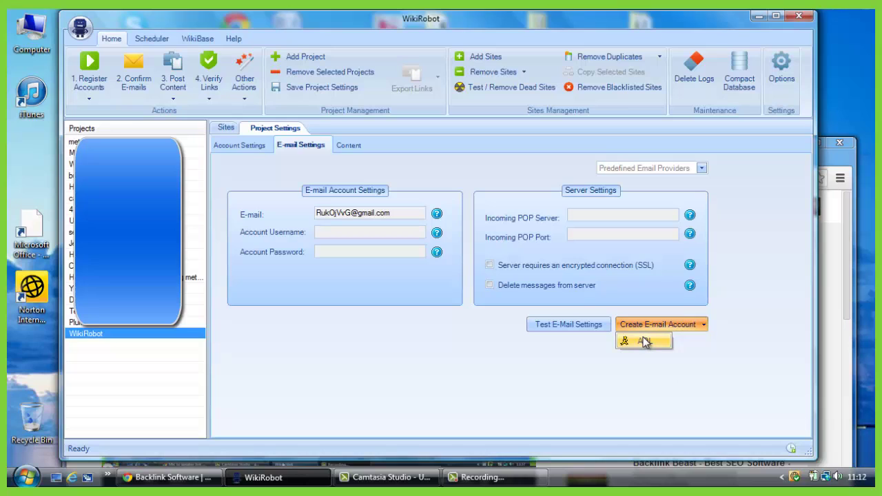
click(644, 342)
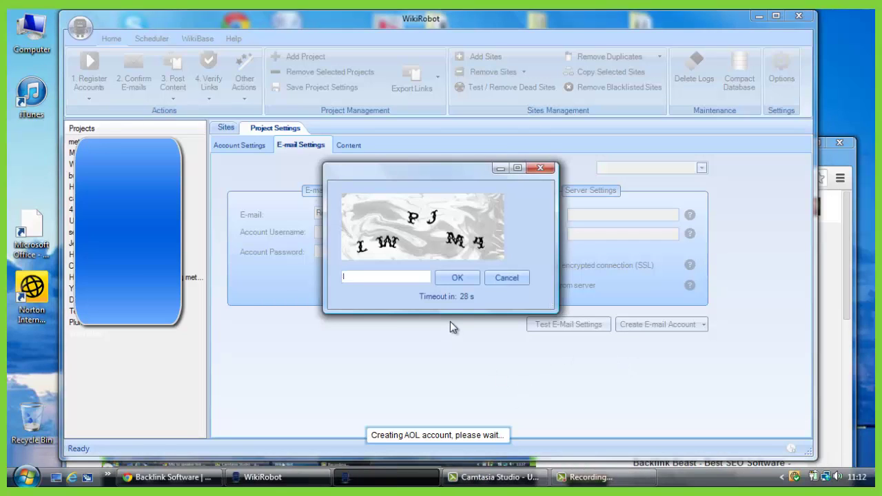
text(lwpjm4)
key(Return)
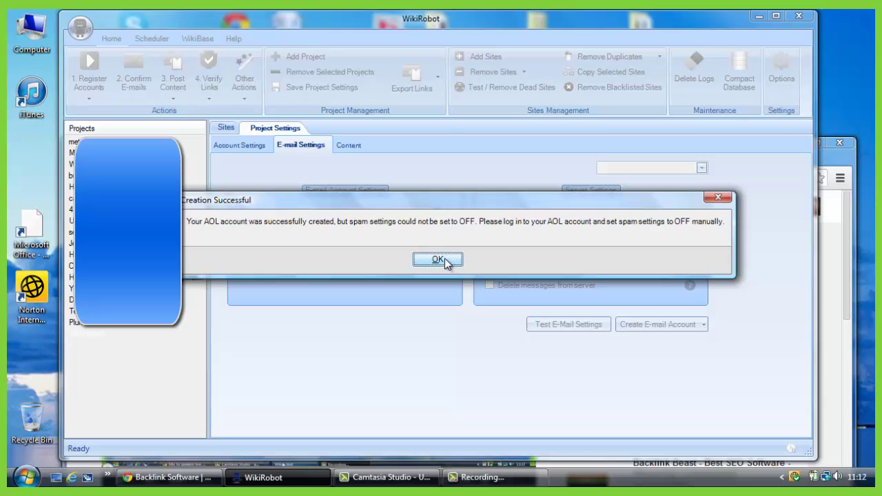
click(438, 258)
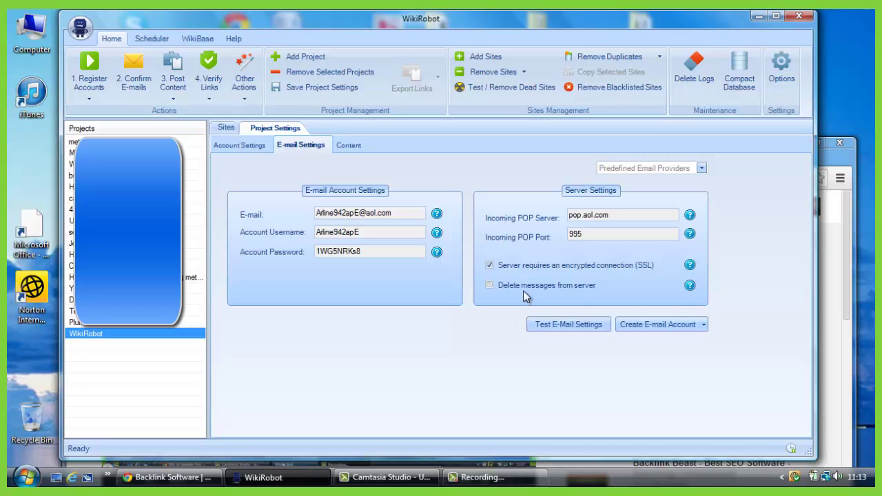
click(489, 284)
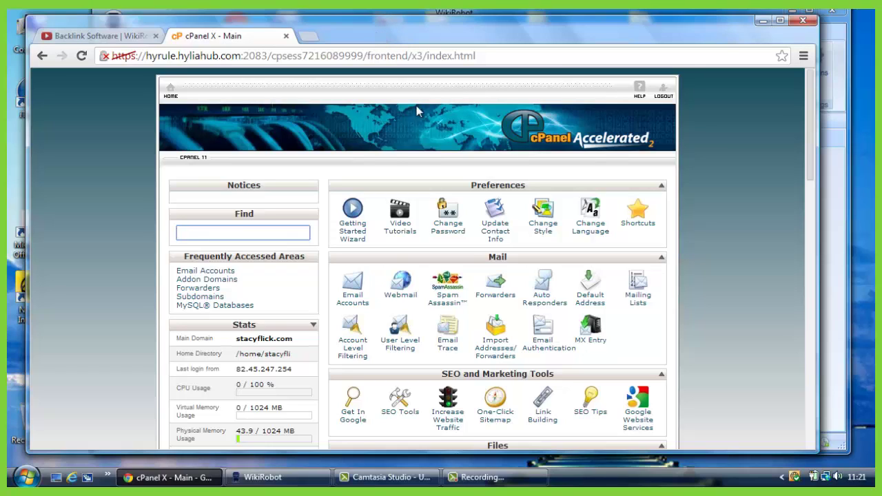
Open cPanel's email accounts and review the existing mailboxes and the additional options of the 1stpagefortunes.com mailbox
click(357, 301)
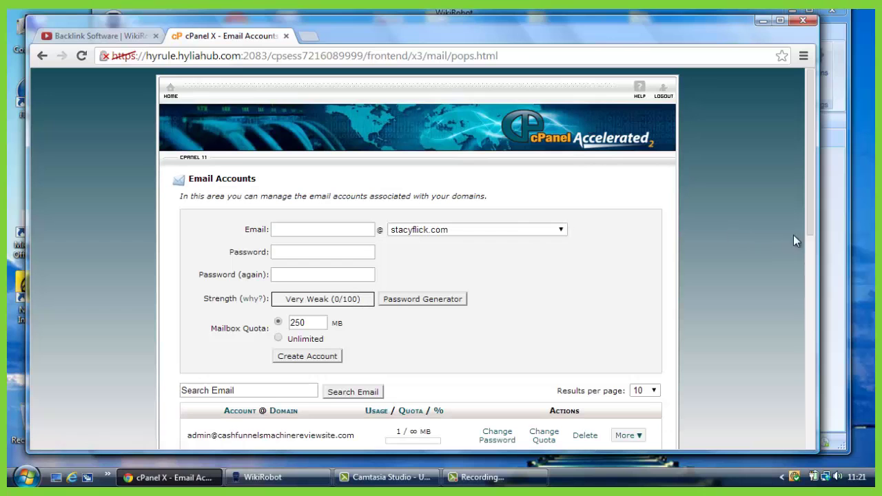
drag(809, 209, 810, 356)
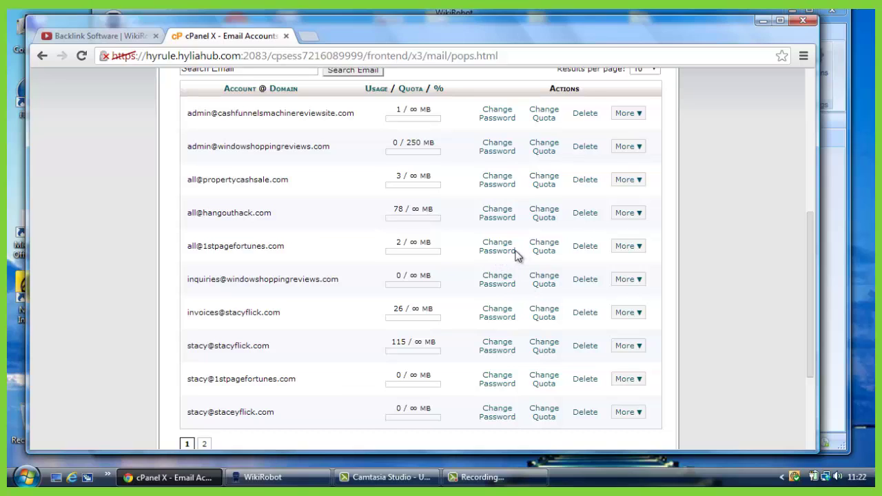
click(633, 252)
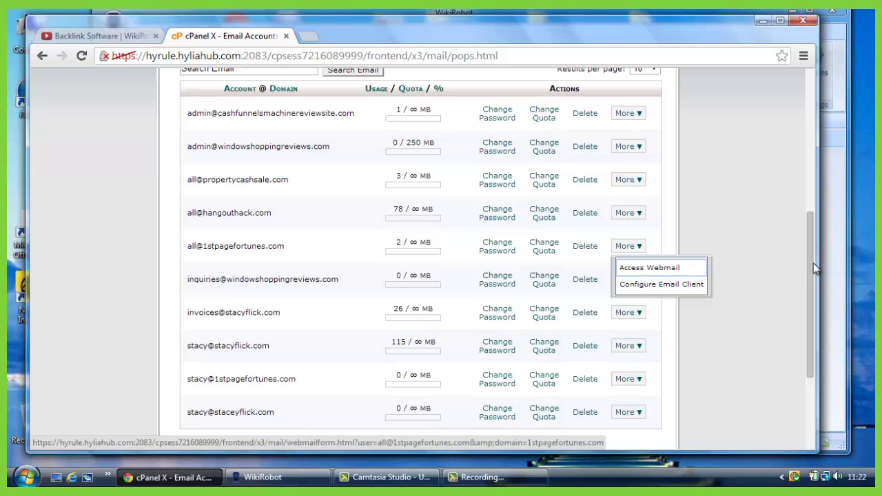
drag(806, 256, 798, 129)
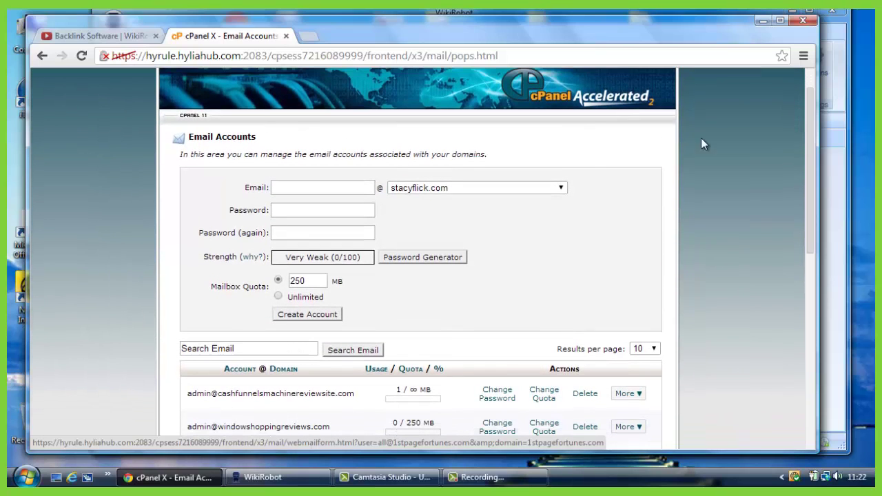
Choose the 1stpagefortunes.com domain and an unlimited mailbox quota in the new email account form
click(475, 191)
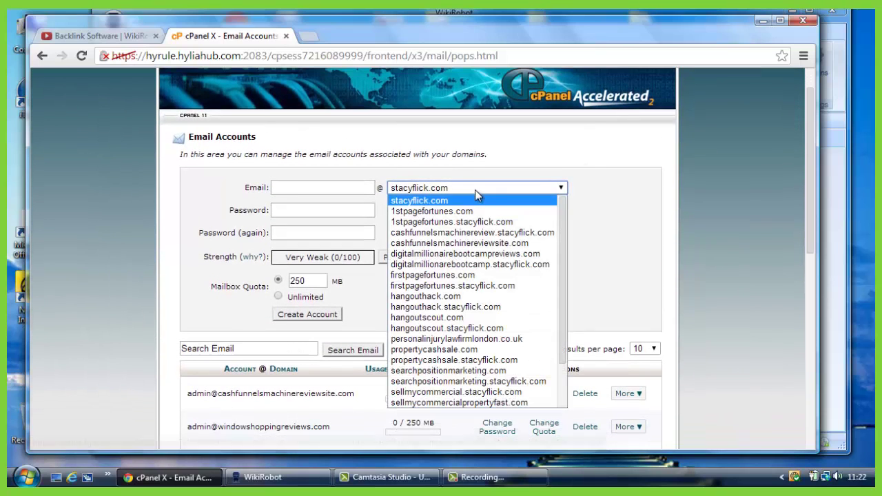
click(445, 214)
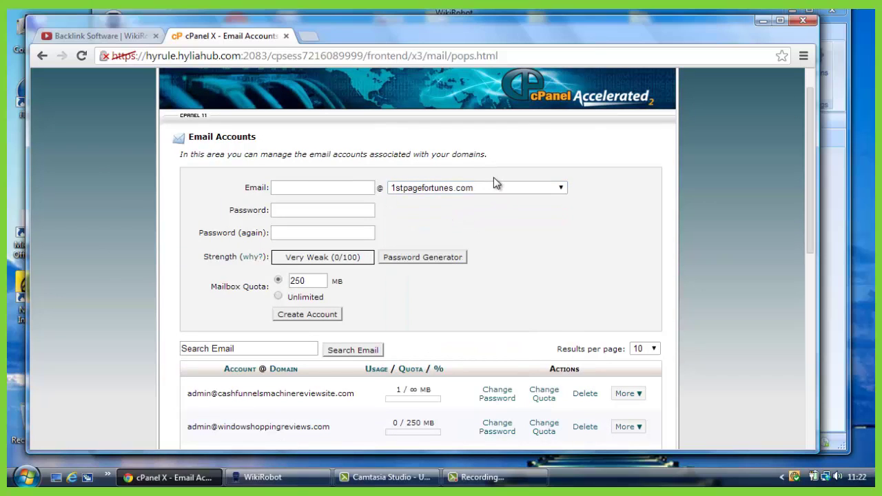
click(304, 186)
click(279, 298)
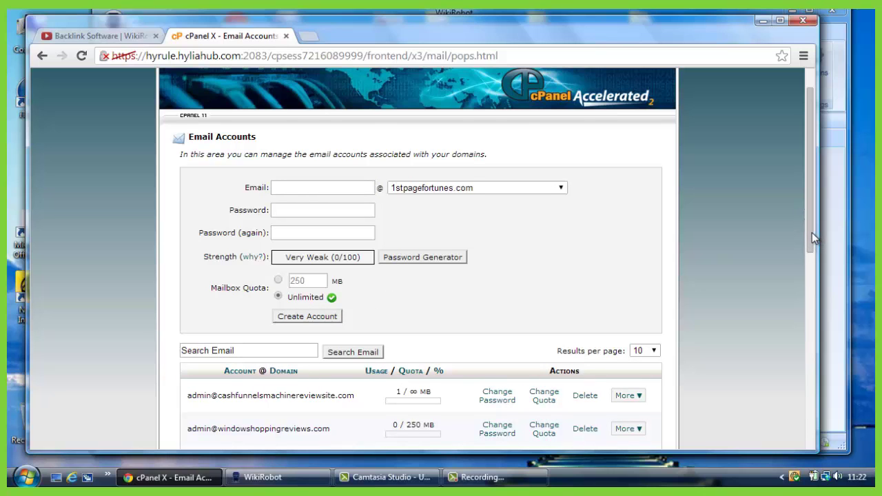
Open the email client configuration of the catch-all 1stpagefortunes.com mailbox and go to its manual settings
drag(813, 233, 819, 359)
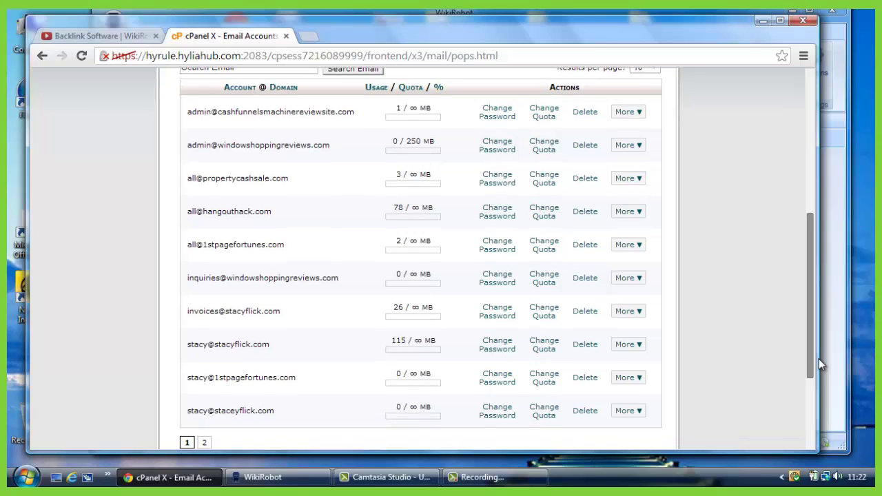
click(626, 247)
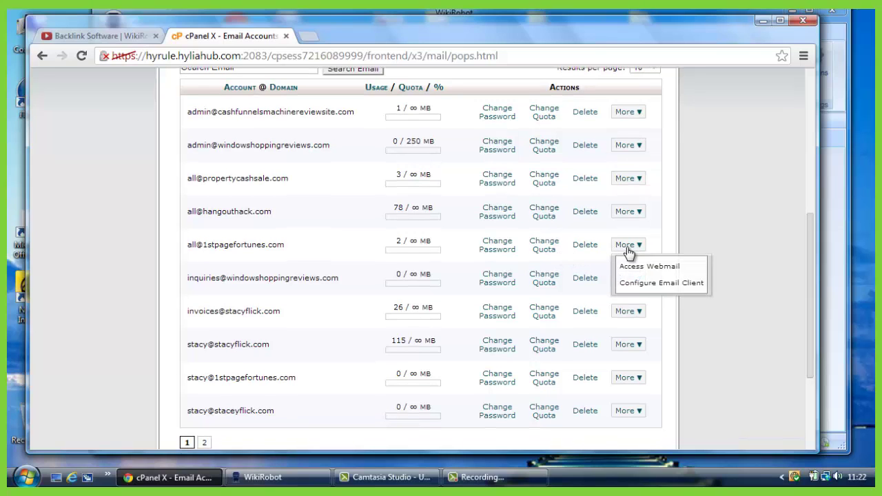
click(641, 286)
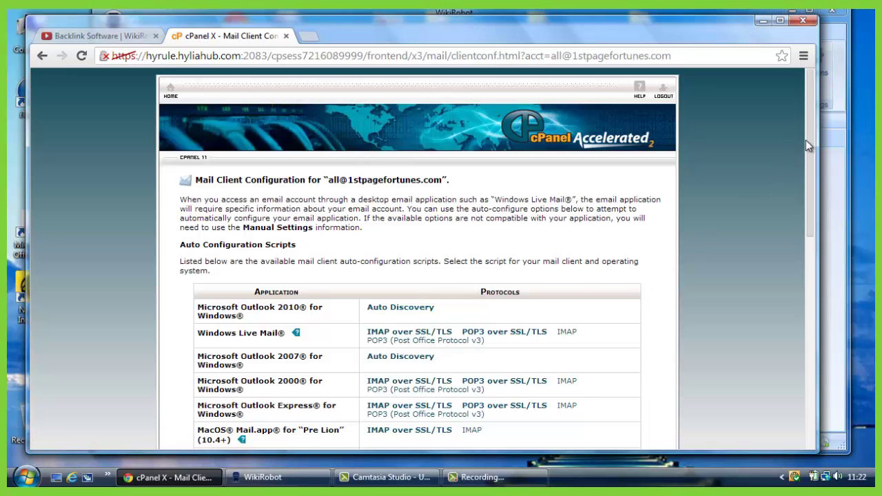
drag(810, 135, 813, 200)
drag(816, 219, 830, 344)
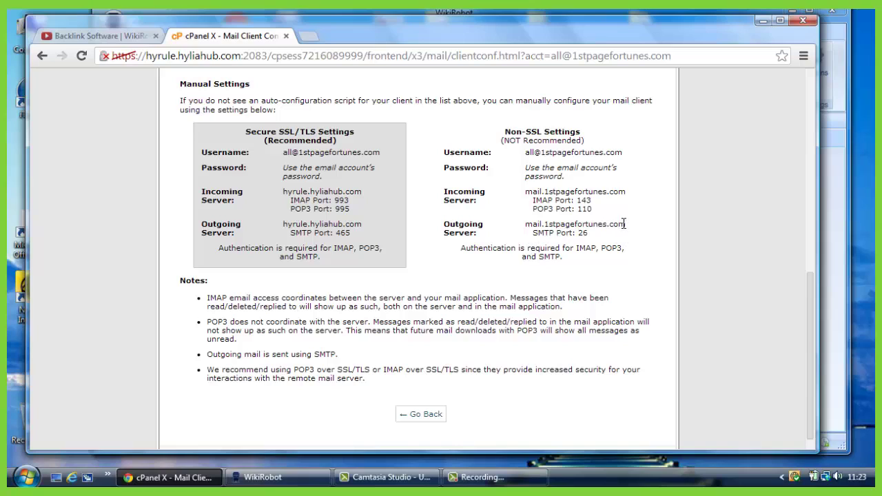
Copy the non-SSL server name mail.1stpagefortunes.com and set it as the Incoming POP Server in WikiRobot's e-mail settings
drag(628, 226, 497, 231)
click(527, 227)
triple_click(528, 228)
click(636, 226)
drag(626, 224, 527, 223)
key(ctrl+c)
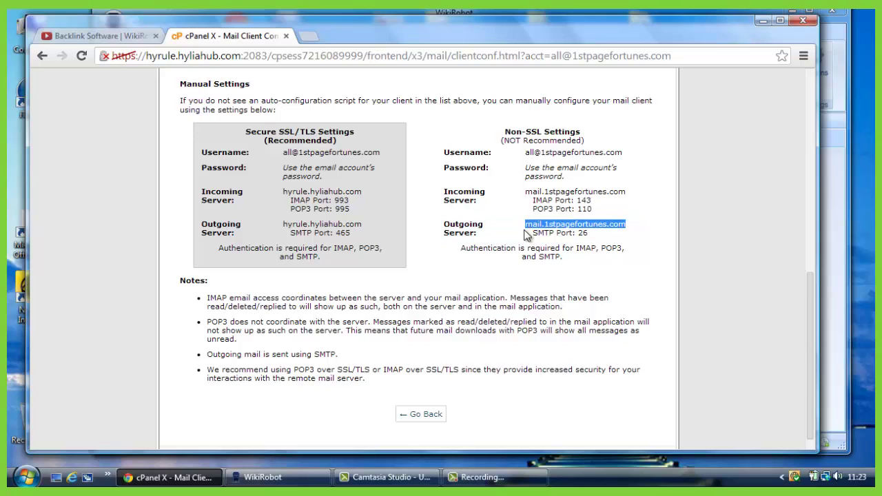
click(275, 476)
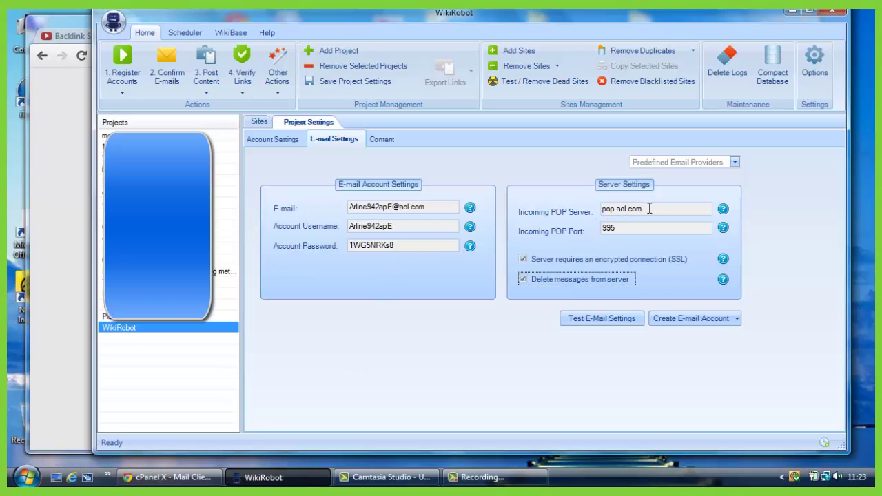
drag(649, 209, 549, 210)
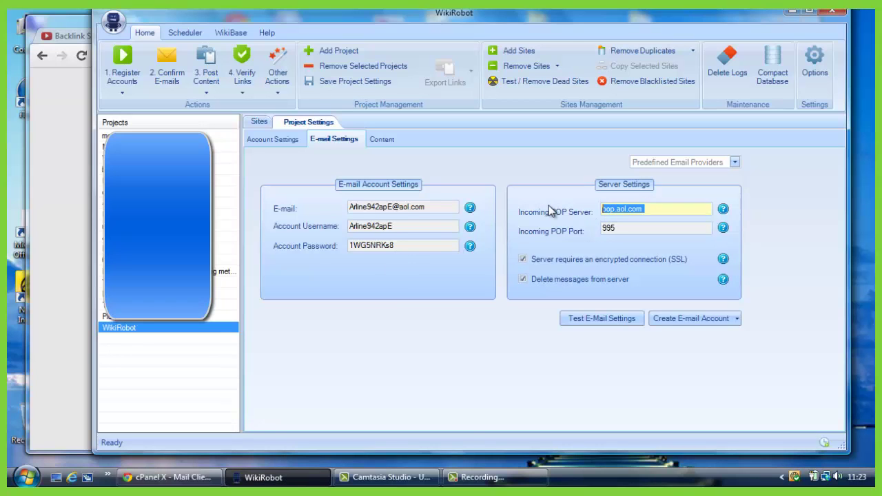
key(ctrl+v)
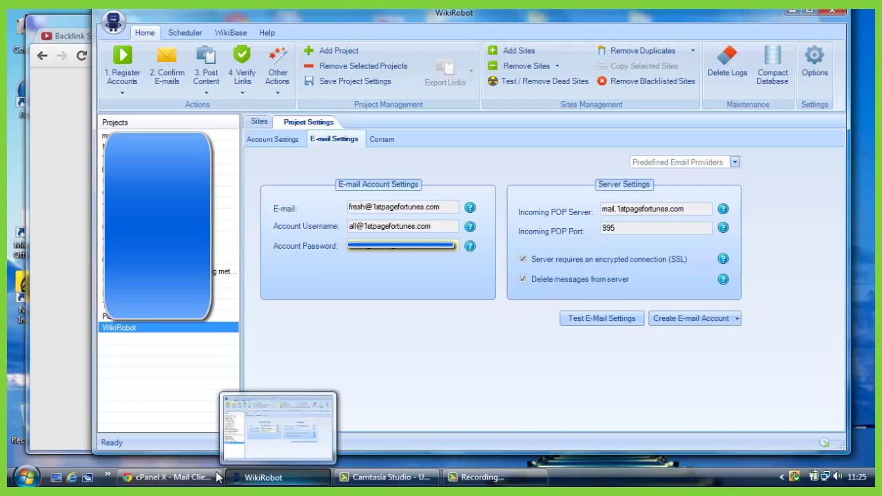
Look up the non-SSL POP3 port in cPanel and set WikiRobot's Incoming POP Port to 110
click(168, 477)
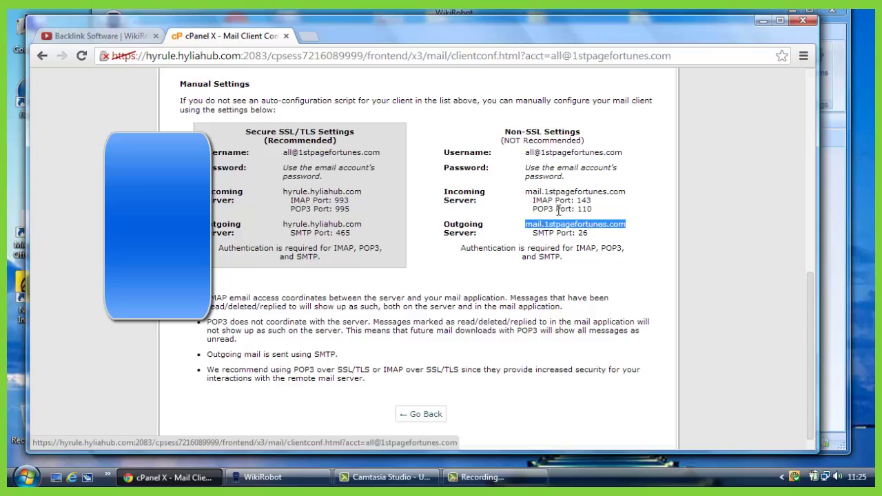
drag(576, 209, 591, 209)
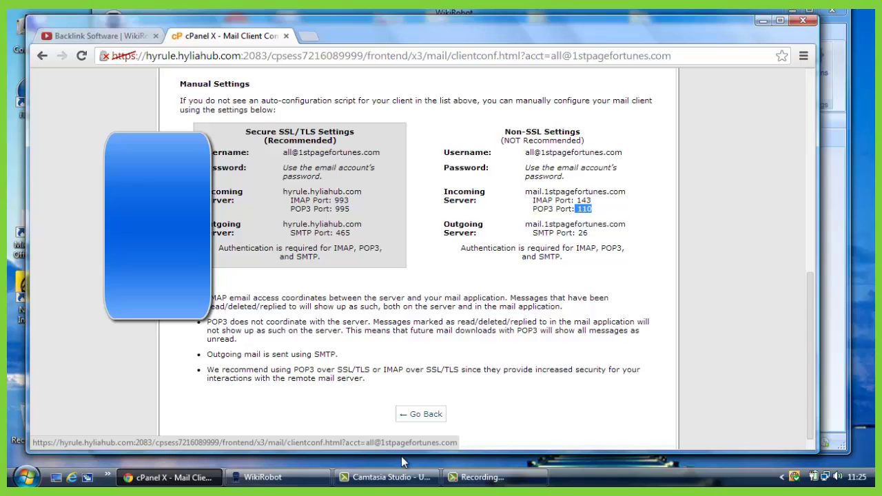
click(262, 477)
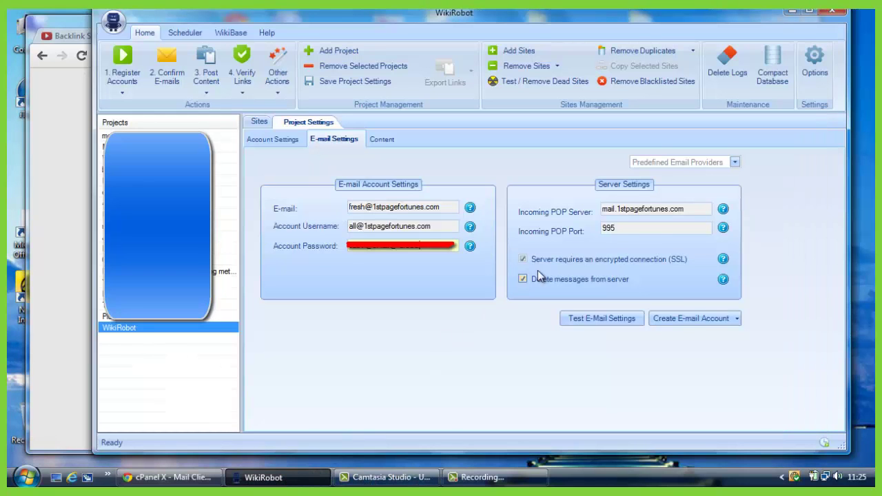
click(623, 232)
key(BackSpace)
key(BackSpace)
key(BackSpace)
text(110)
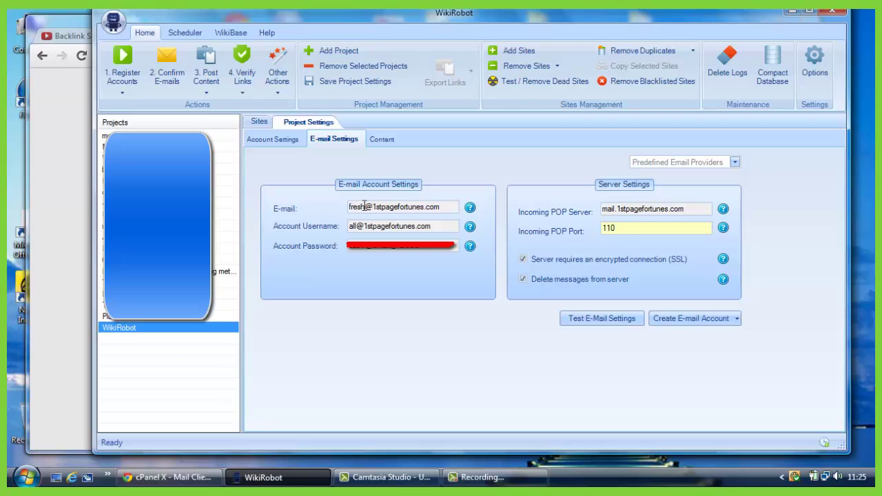
Check the e-mail address entry against the mail client settings in cPanel and test WikiRobot's e-mail settings
drag(366, 204, 336, 207)
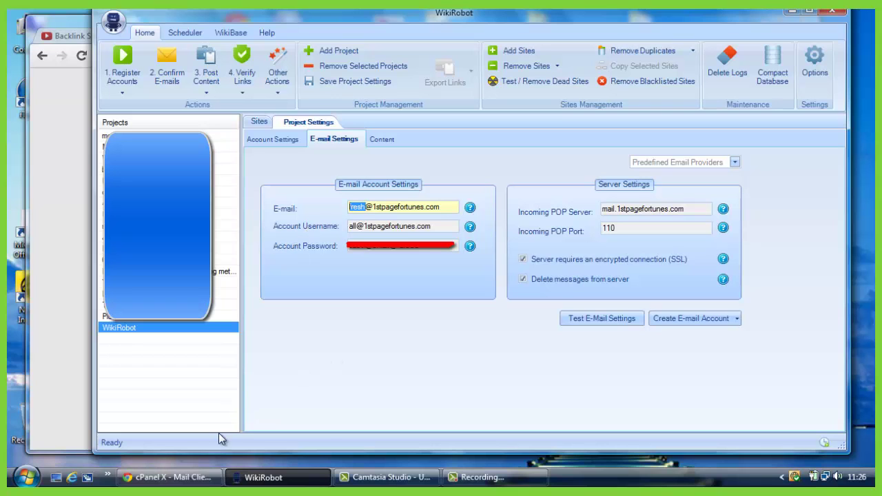
click(190, 476)
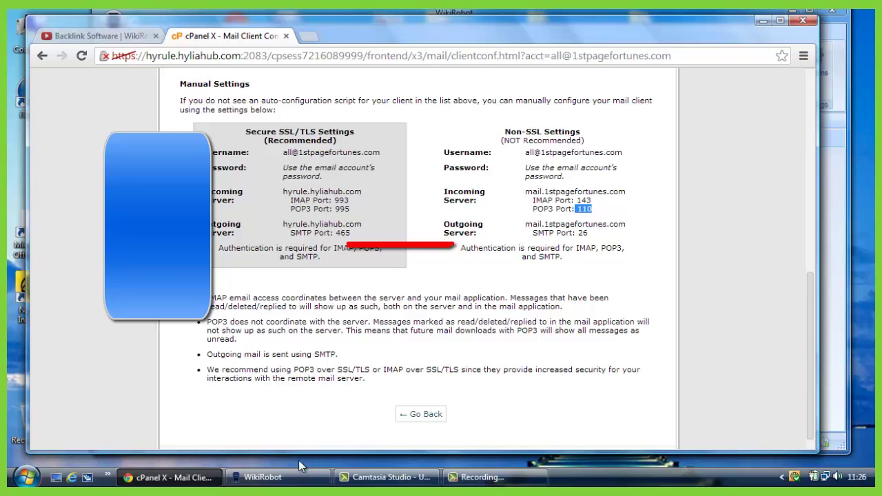
click(282, 478)
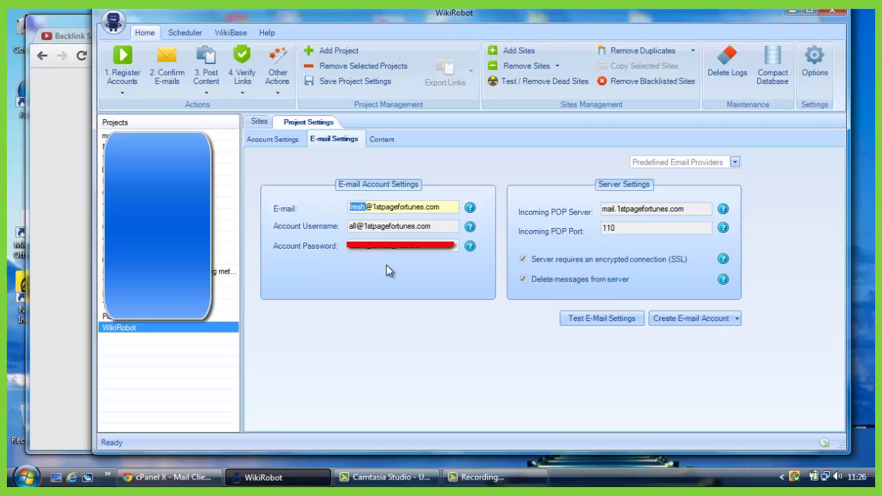
click(604, 319)
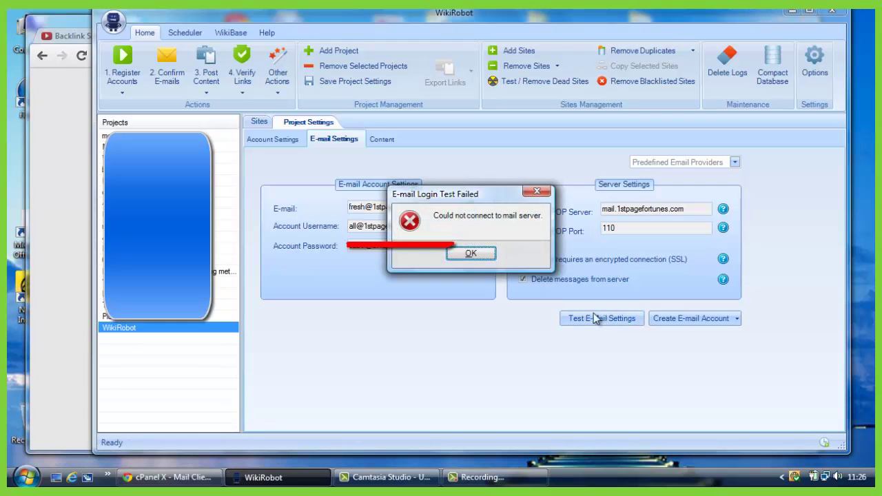
click(466, 255)
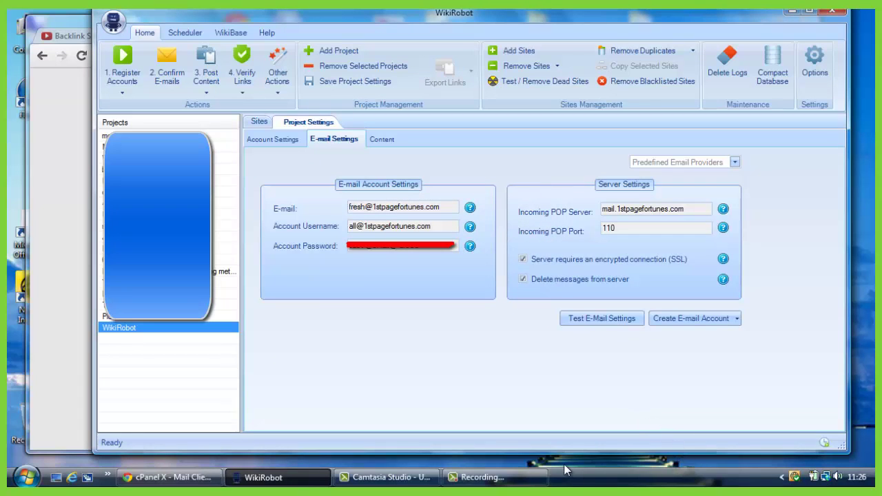
Turn off the encrypted connection (SSL) requirement for the incoming POP server and test the e-mail settings again
click(544, 477)
click(541, 261)
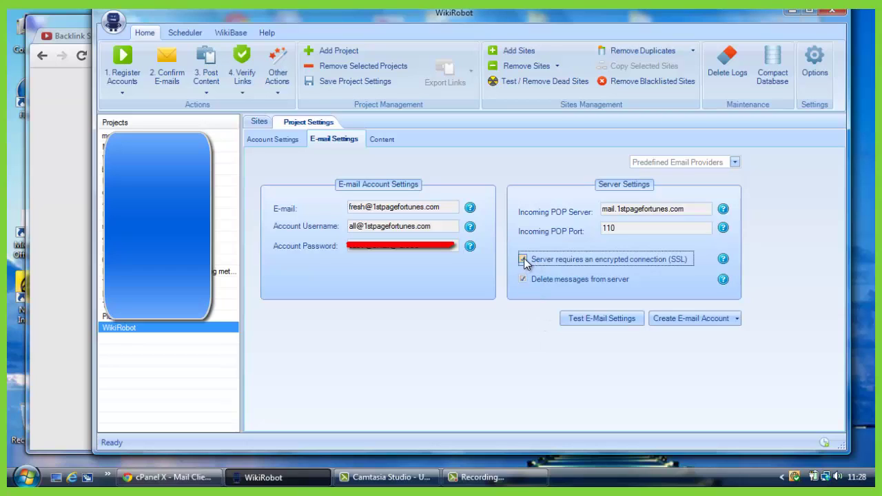
click(523, 260)
click(588, 321)
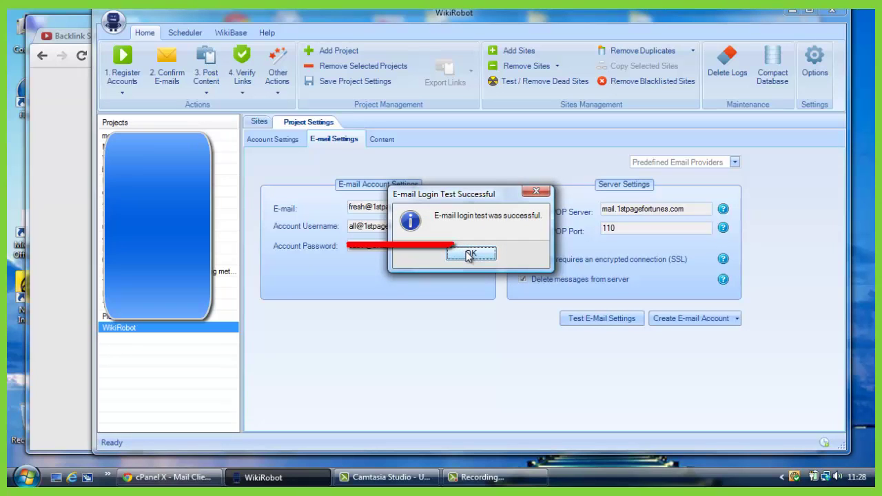
click(469, 255)
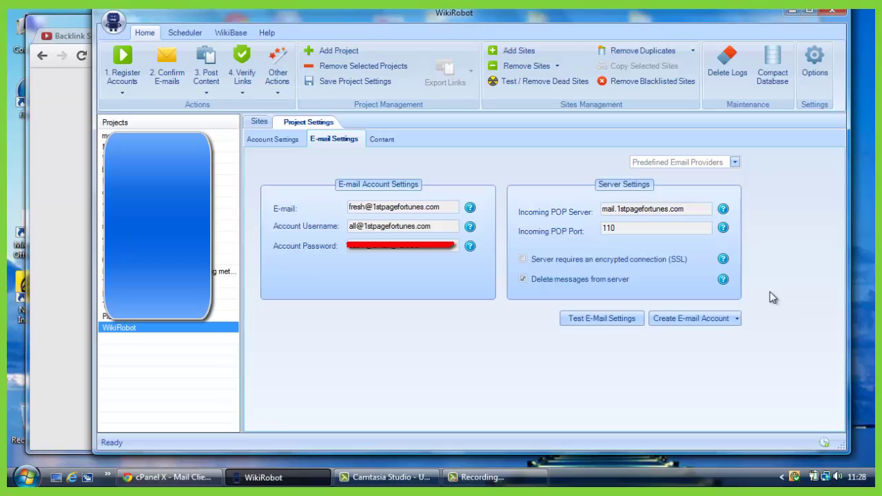
Open the WikiRobot project's content settings with the article title and body
click(390, 139)
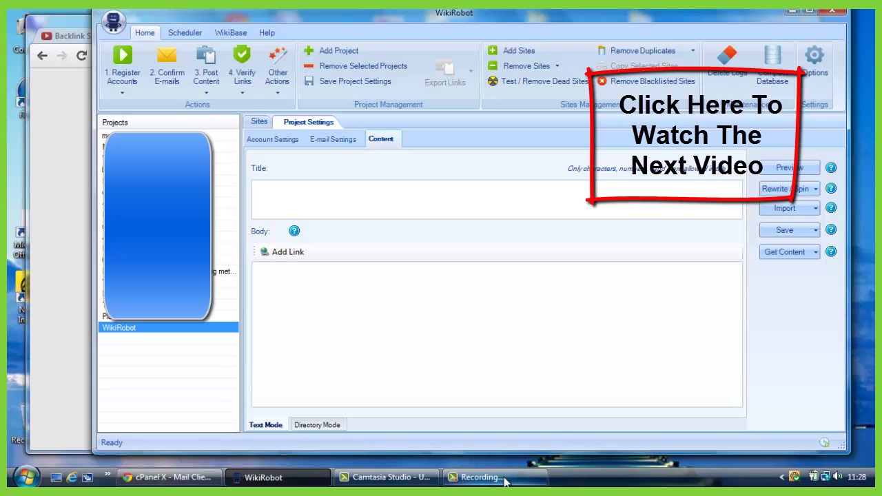
mouse_move(501, 480)
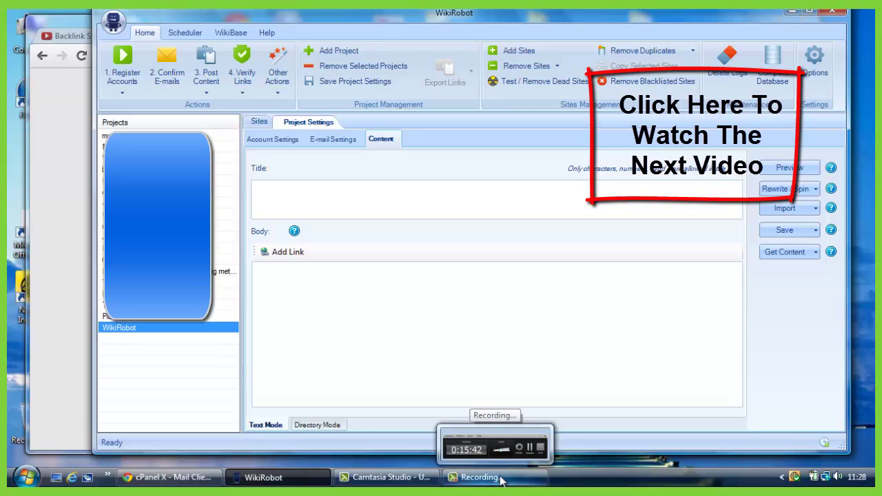
click(501, 481)
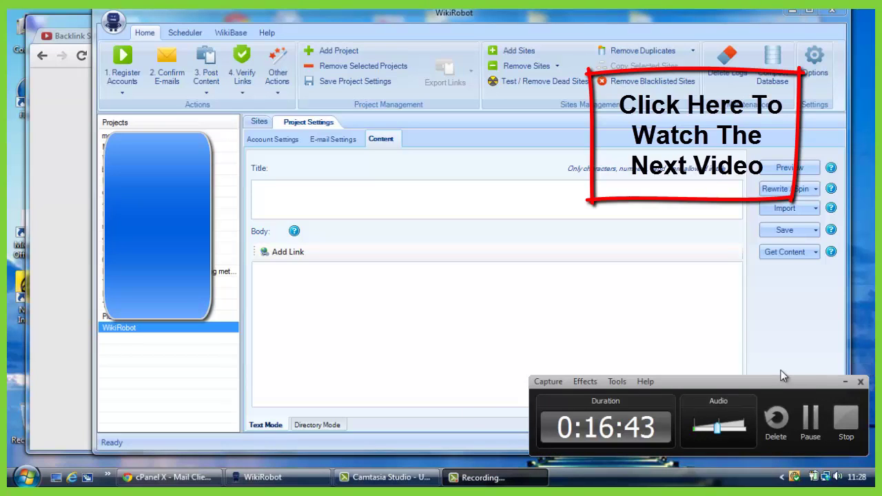
click(697, 322)
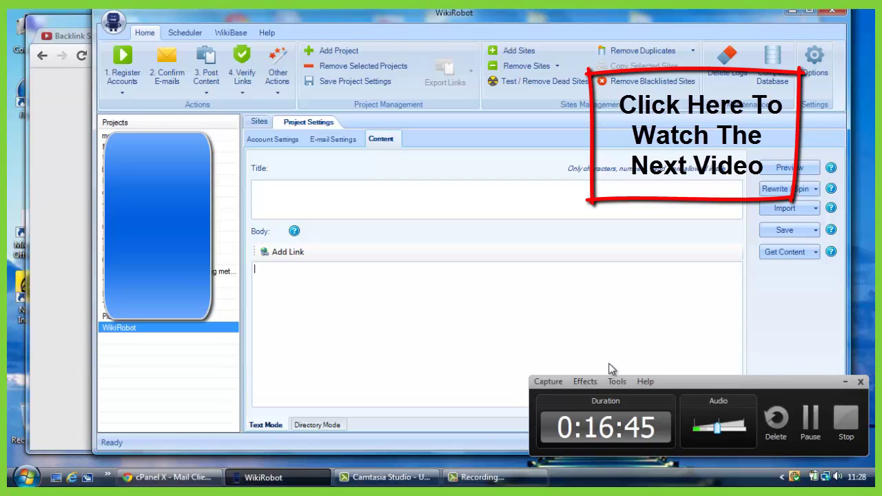
click(484, 478)
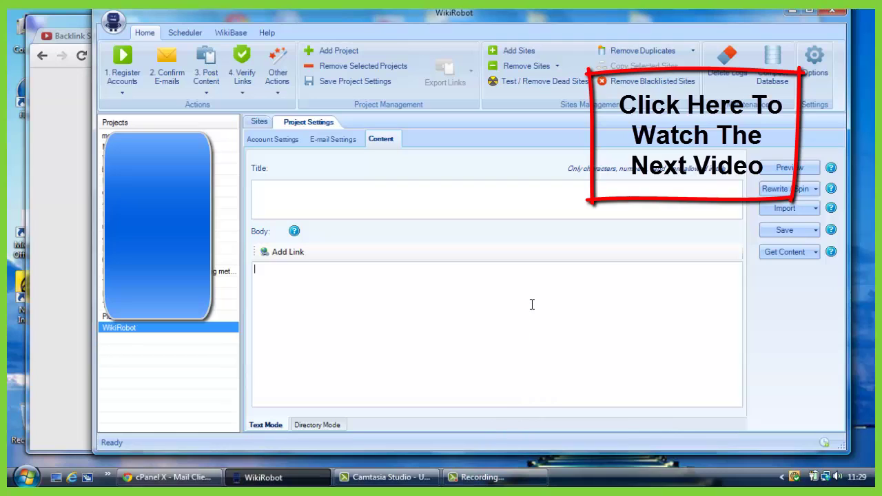